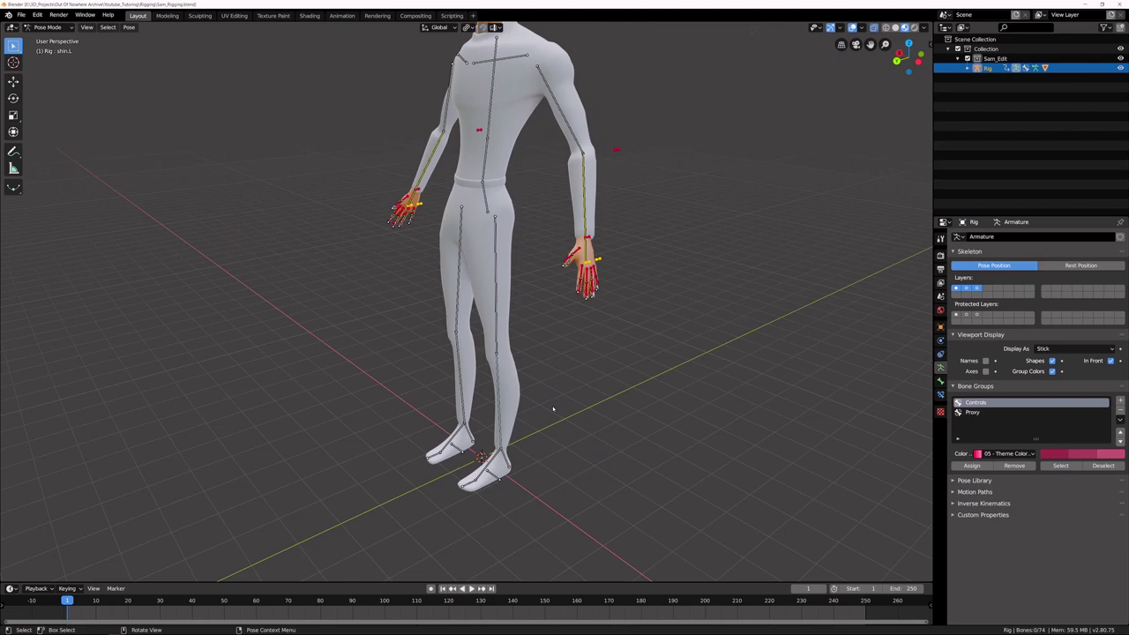
Step: In the rig's Edit Mode, extrude new bones 1 m along Y from the knee and ankle ends of the left shin bone
{"action": "scroll", "coordinate": [554, 409], "scroll_direction": "up", "scroll_amount": 2}
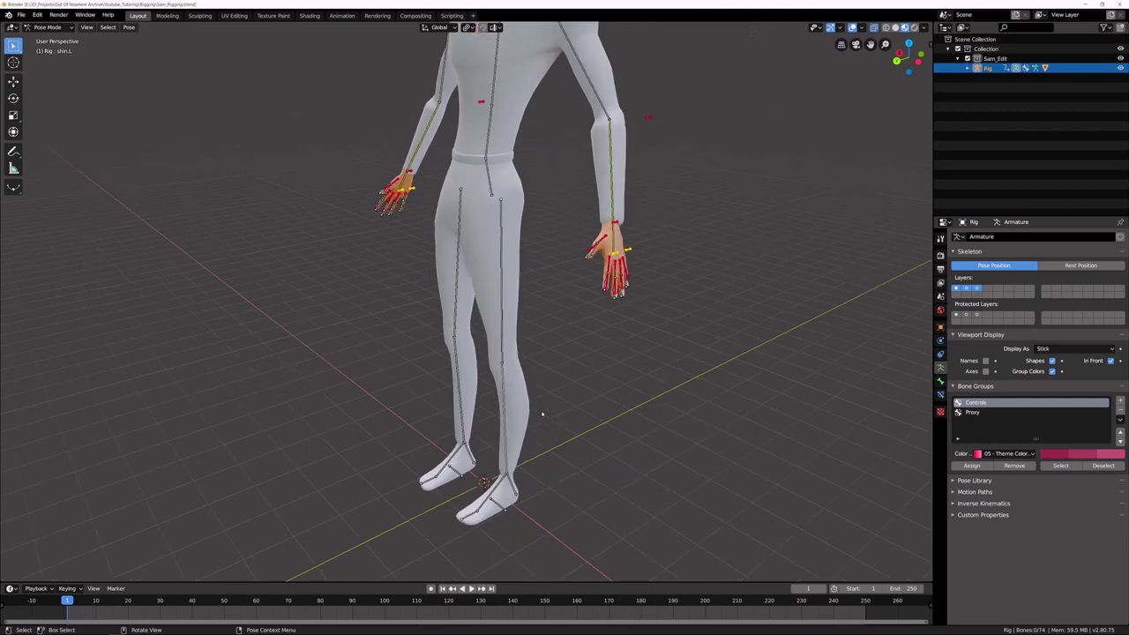
{"action": "middle_click_drag", "start_coordinate": [541, 421], "coordinate": [534, 346]}
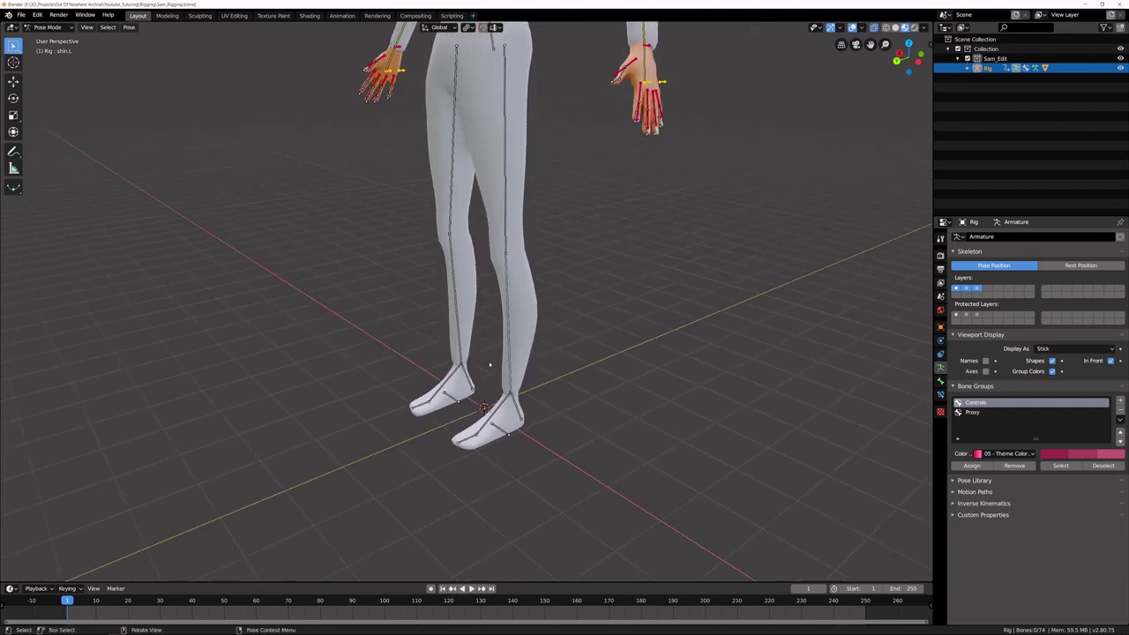
{"action": "key", "text": "Tab"}
{"action": "scroll", "coordinate": [546, 322], "scroll_direction": "up", "scroll_amount": 2}
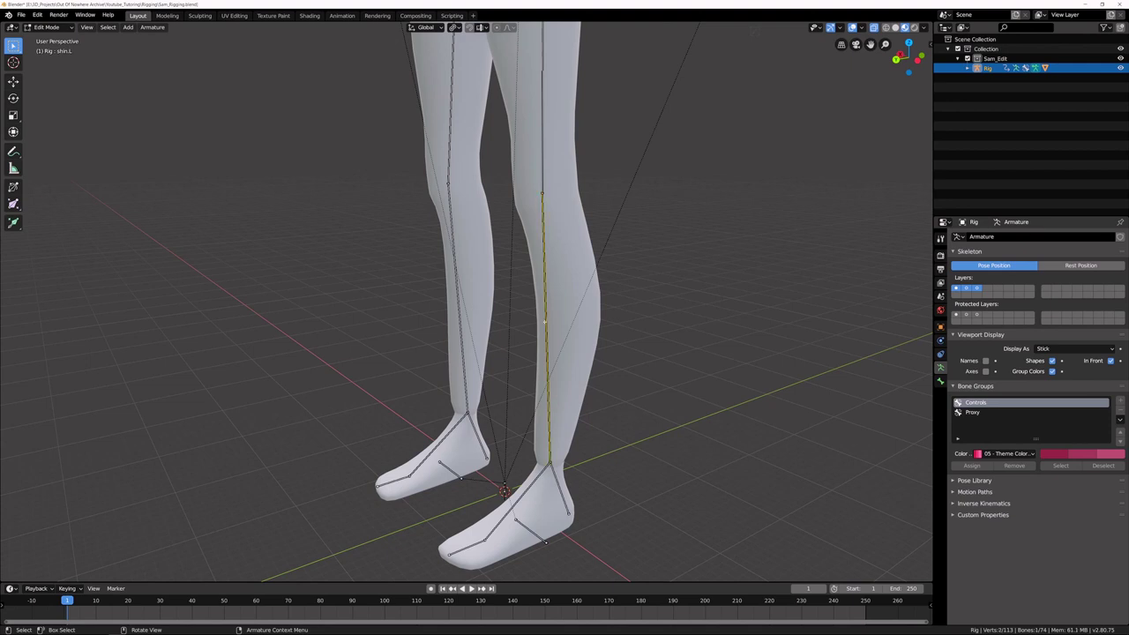
{"action": "key", "text": "shift+d"}
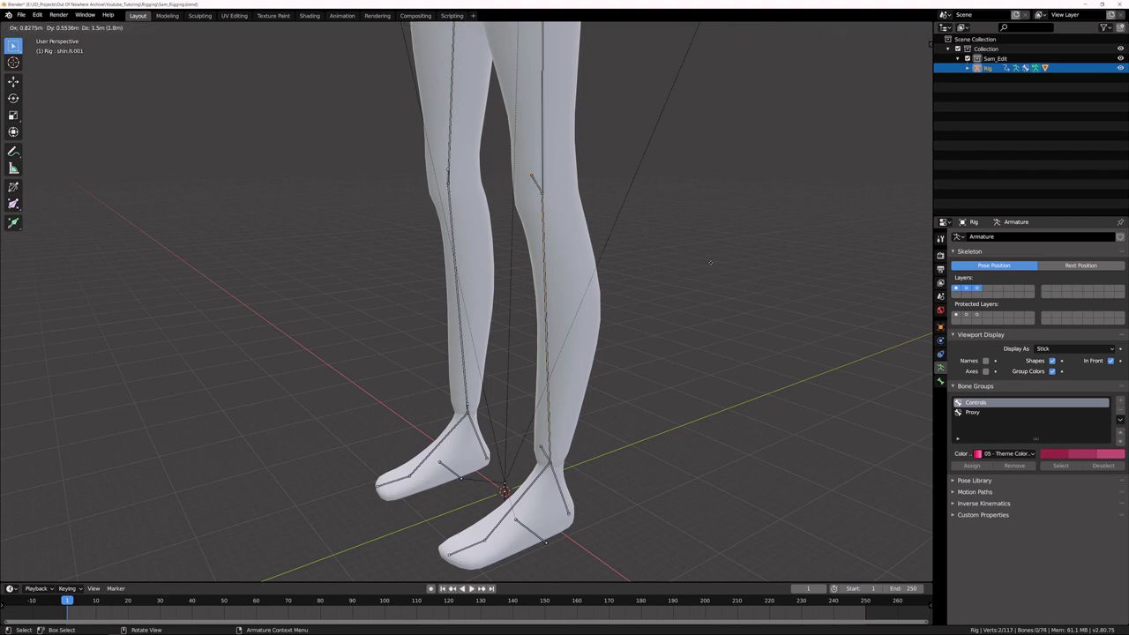
{"action": "key", "text": "y"}
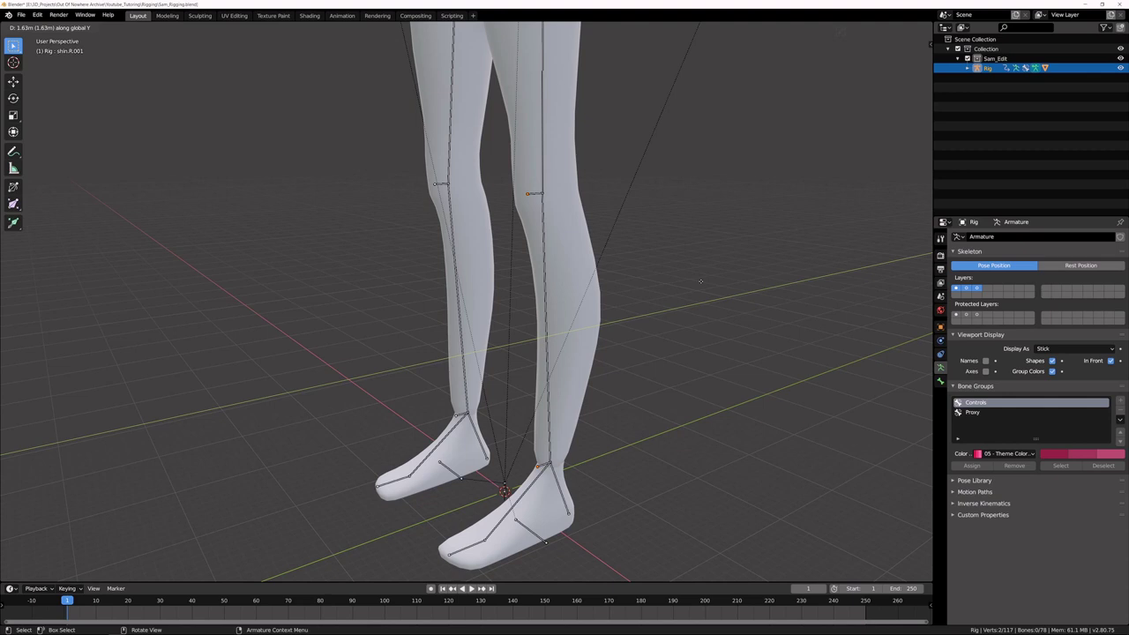
{"action": "type", "text": "1"}
{"action": "key", "text": "Return"}
Step: Extrude short vertical bones along Z from both ends of the left toe bone
{"action": "left_click", "coordinate": [468, 547]}
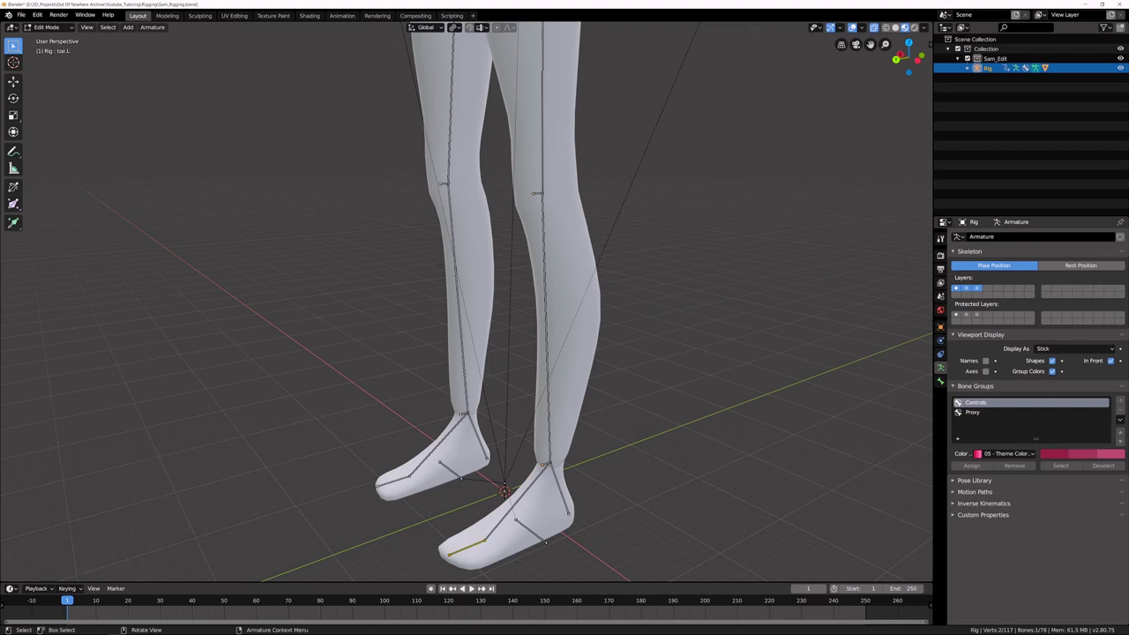
{"action": "key", "text": "e"}
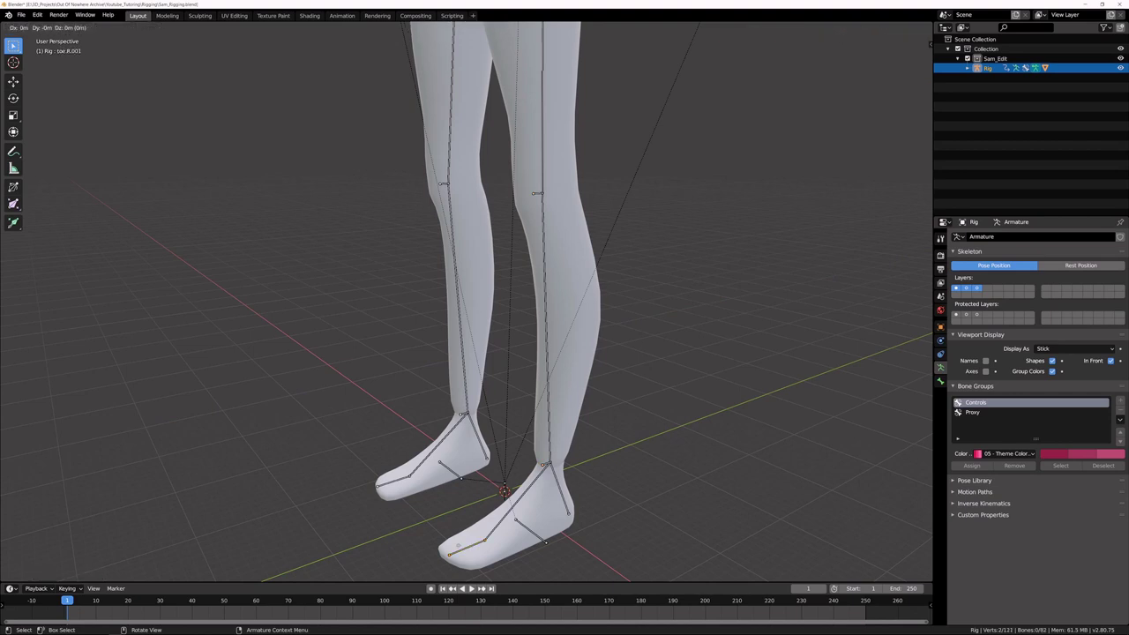
{"action": "key", "text": "z"}
{"action": "left_click", "coordinate": [459, 533]}
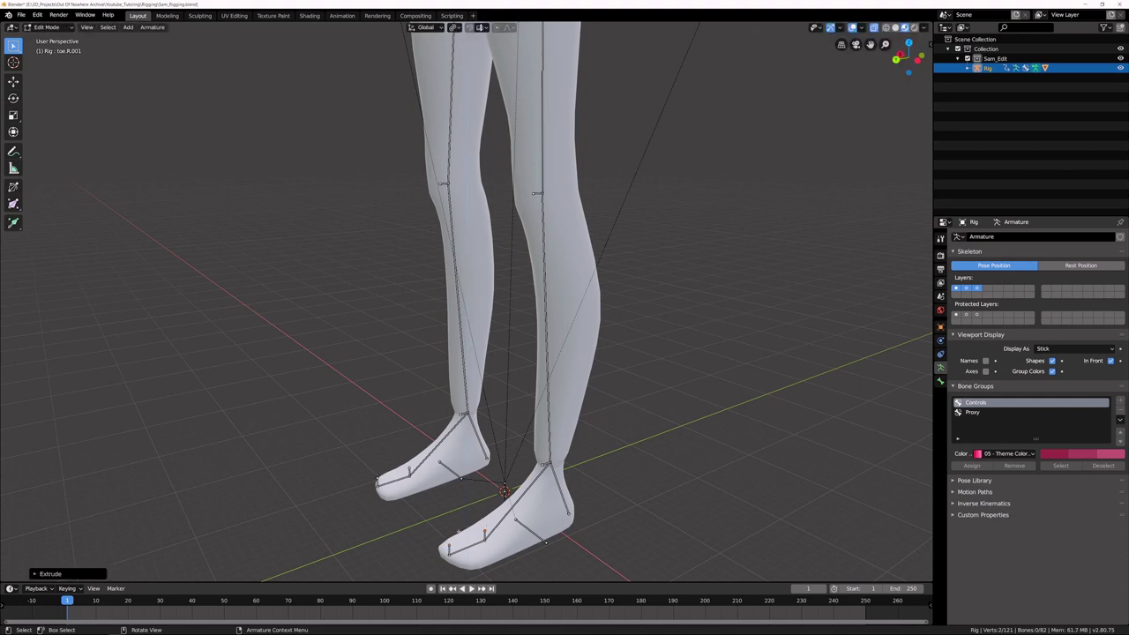
Step: Clear the parents of the new left knee and ankle bones
{"action": "scroll", "coordinate": [556, 176], "scroll_direction": "up", "scroll_amount": 4}
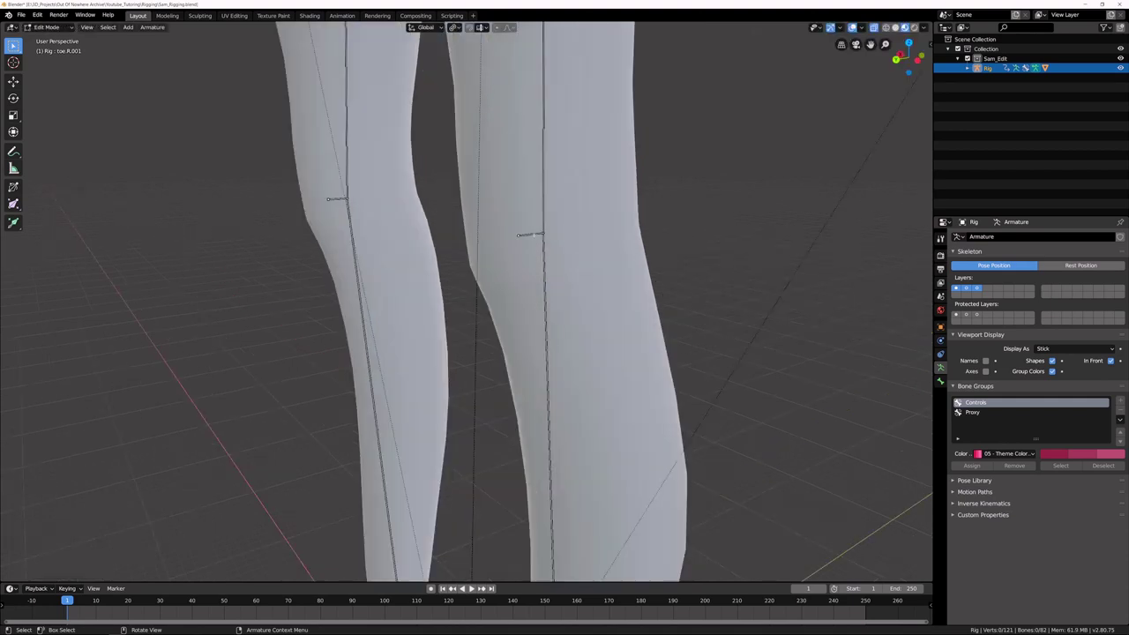
{"action": "left_click", "coordinate": [529, 234]}
{"action": "key", "text": "alt+p"}
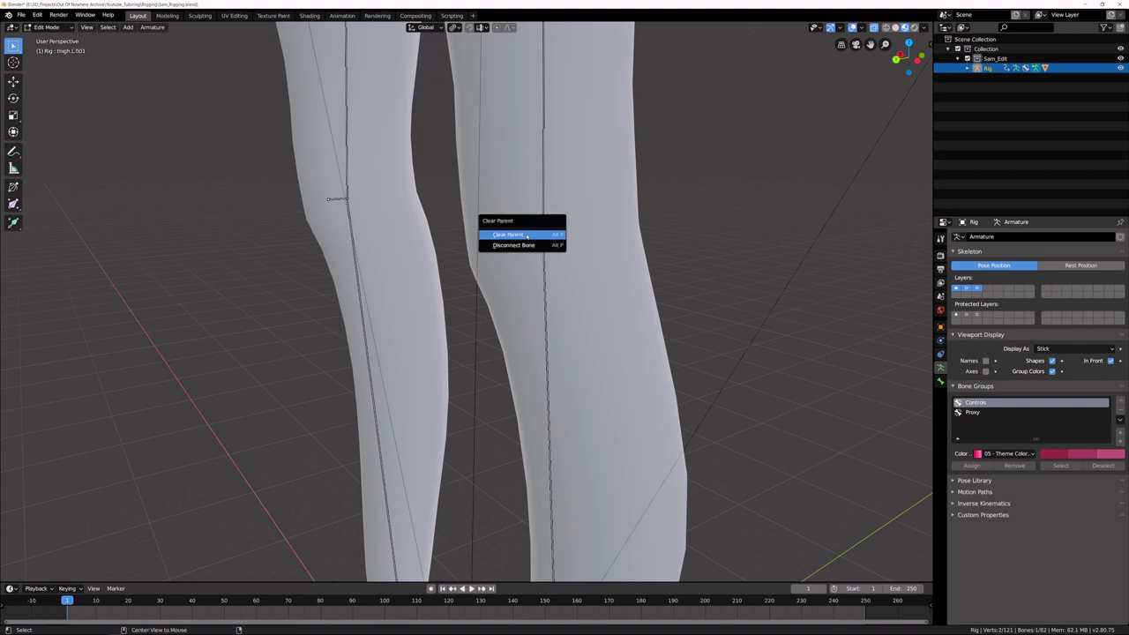
{"action": "left_click", "coordinate": [527, 235]}
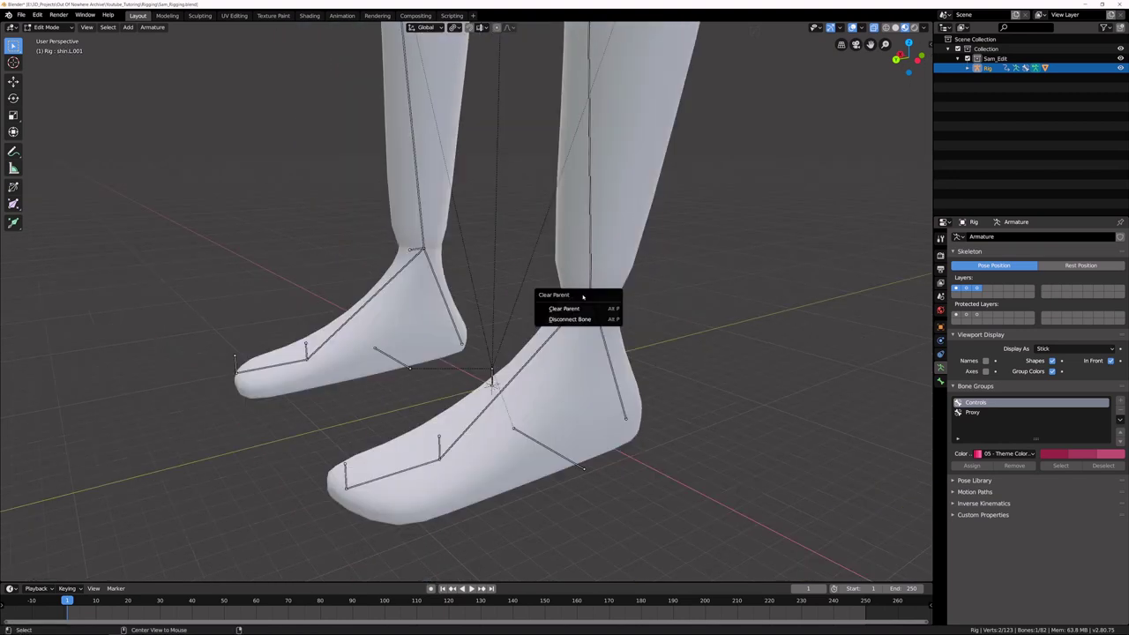
{"action": "left_click", "coordinate": [569, 307]}
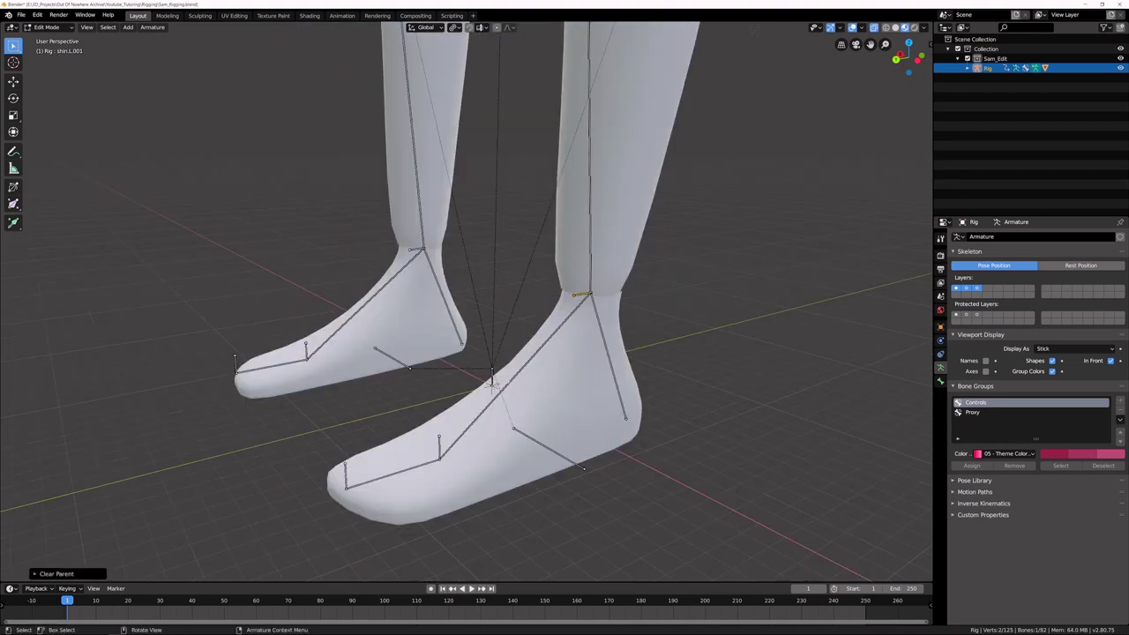
Step: Clear the parents of the two new vertical bones at the left ball of the foot and toe tip
{"action": "left_click", "coordinate": [438, 447]}
{"action": "key", "text": "alt+p"}
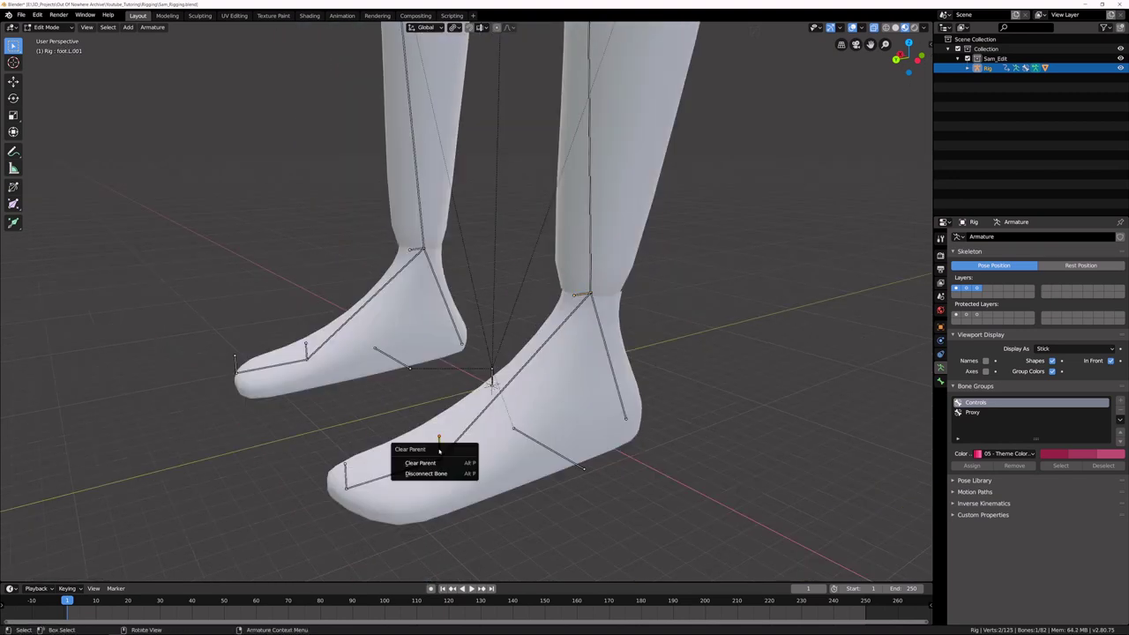
{"action": "left_click", "coordinate": [434, 462]}
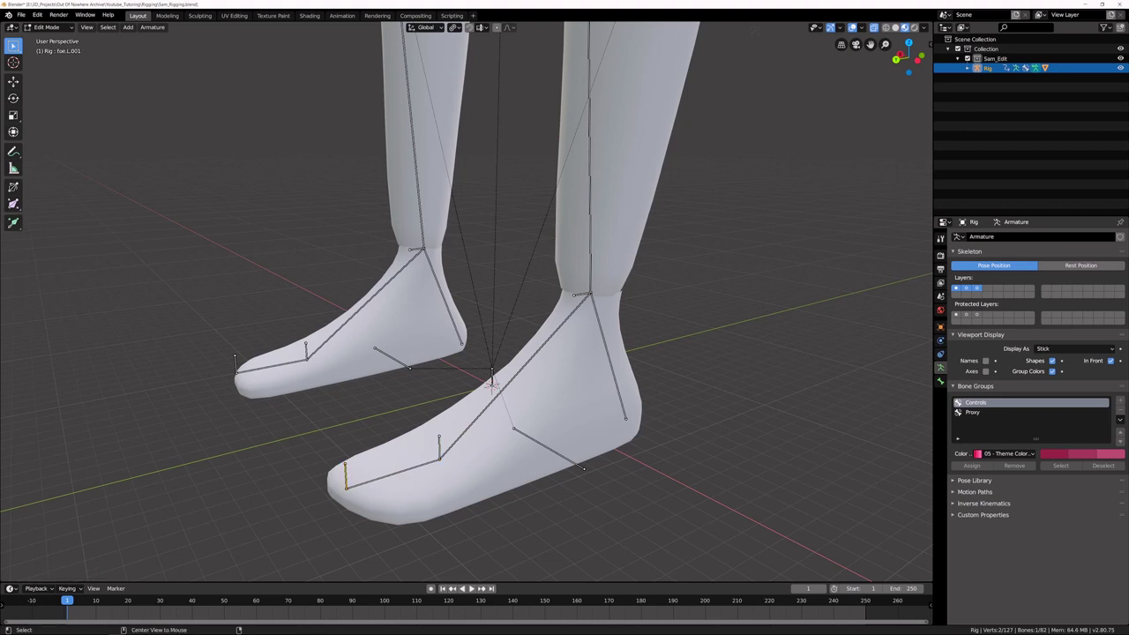
{"action": "left_click", "coordinate": [376, 481]}
{"action": "key", "text": "alt+p"}
{"action": "left_click", "coordinate": [376, 488]}
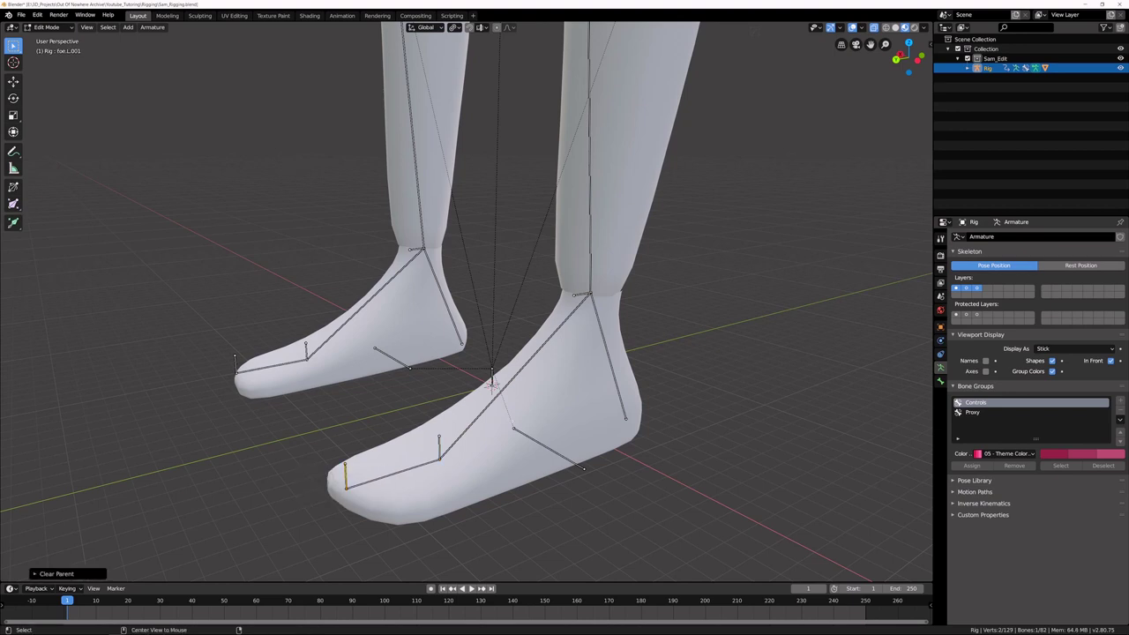
Step: Move the detached left knee bone along Y until it sits well in front of the leg
{"action": "scroll", "coordinate": [583, 381], "scroll_direction": "down", "scroll_amount": 4}
{"action": "middle_click_drag", "start_coordinate": [516, 106], "coordinate": [524, 236], "text": "shift"}
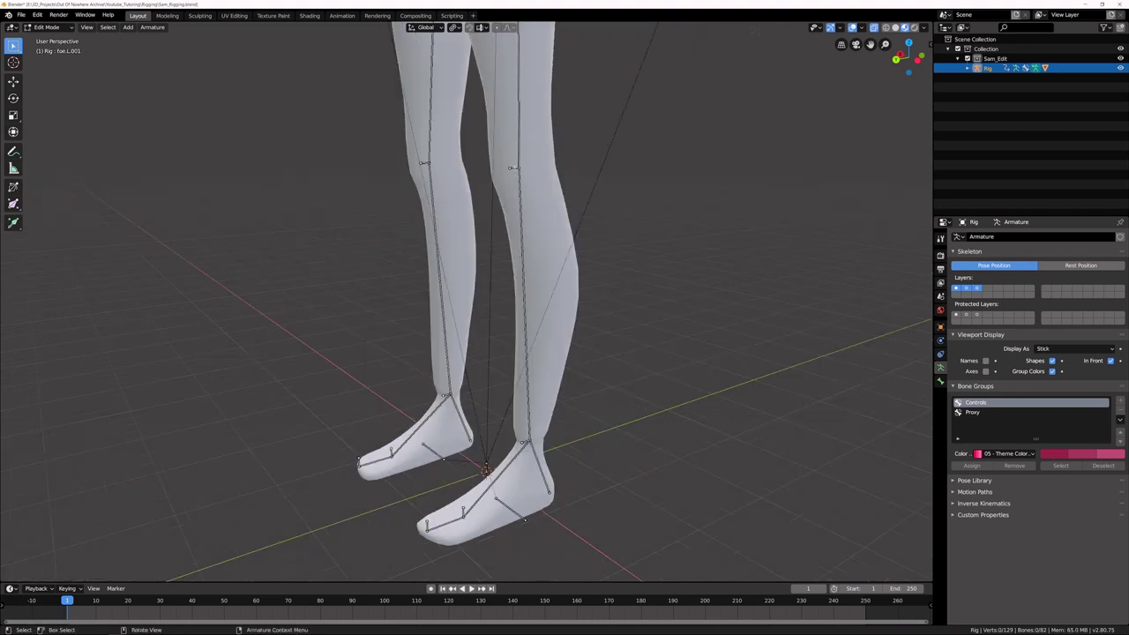
{"action": "left_click", "coordinate": [513, 167]}
{"action": "key", "text": "g"}
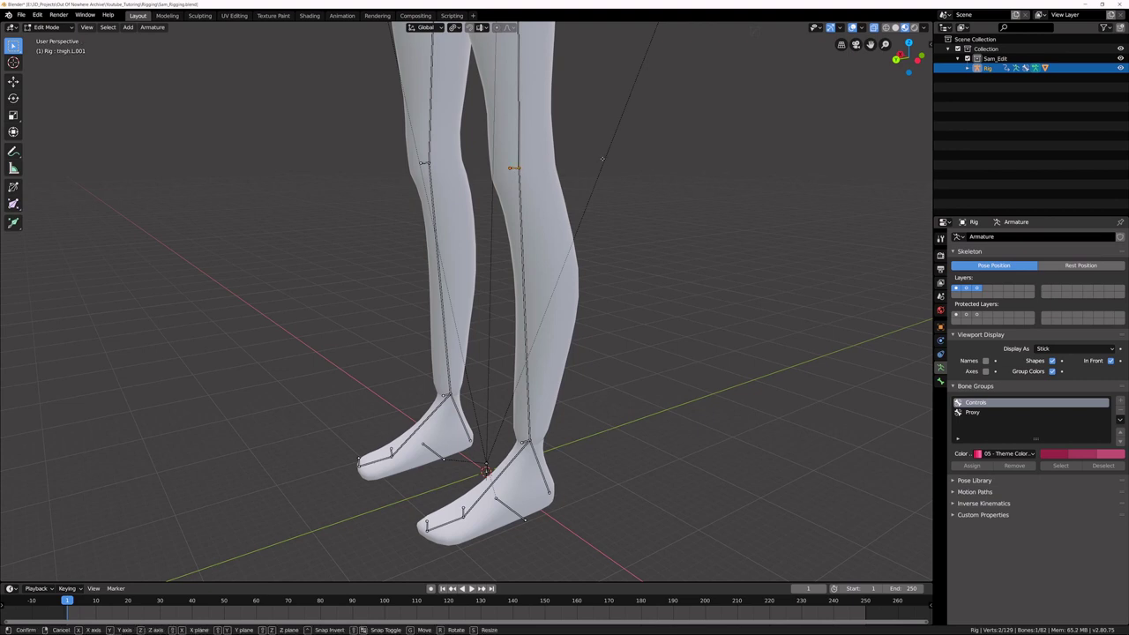
{"action": "key", "text": "y"}
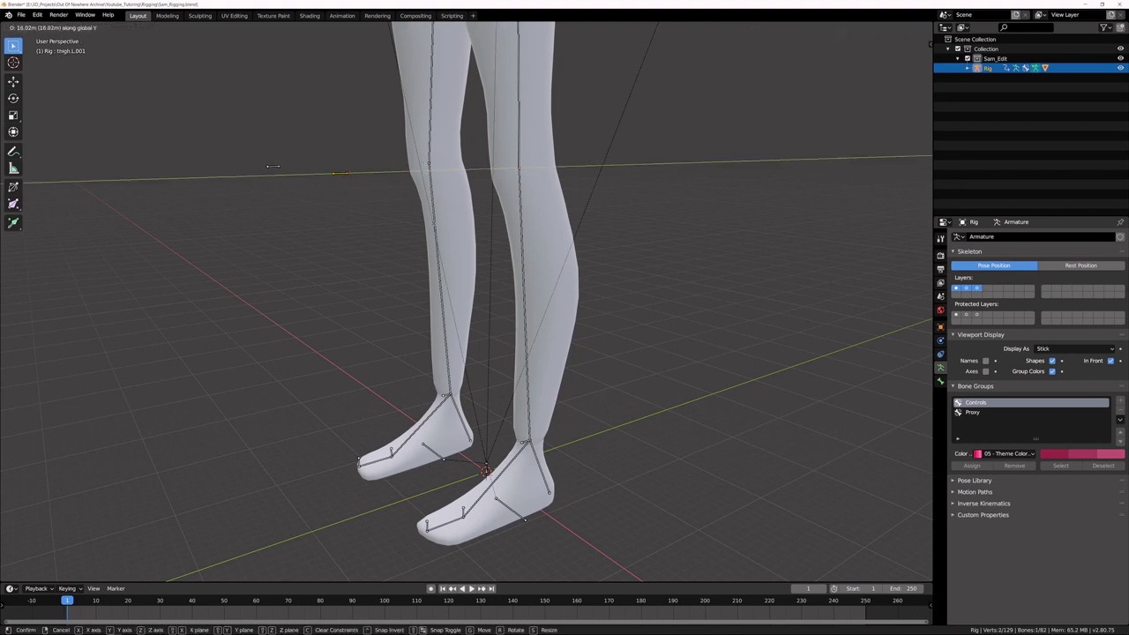
{"action": "left_click", "coordinate": [228, 167]}
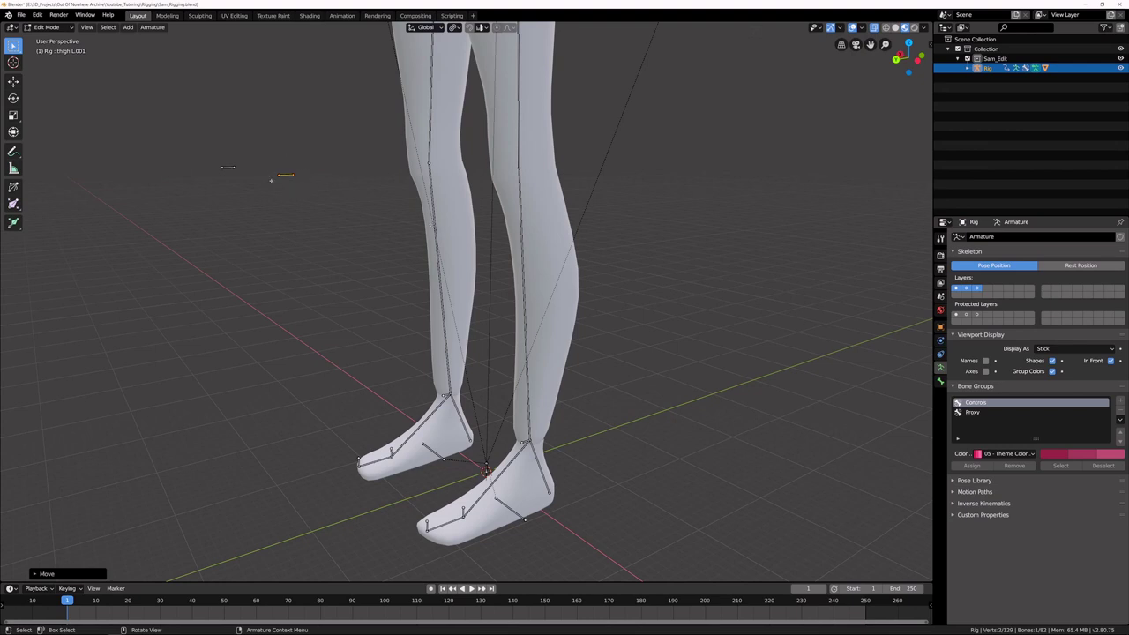
{"action": "middle_click_drag", "start_coordinate": [271, 180], "coordinate": [407, 235]}
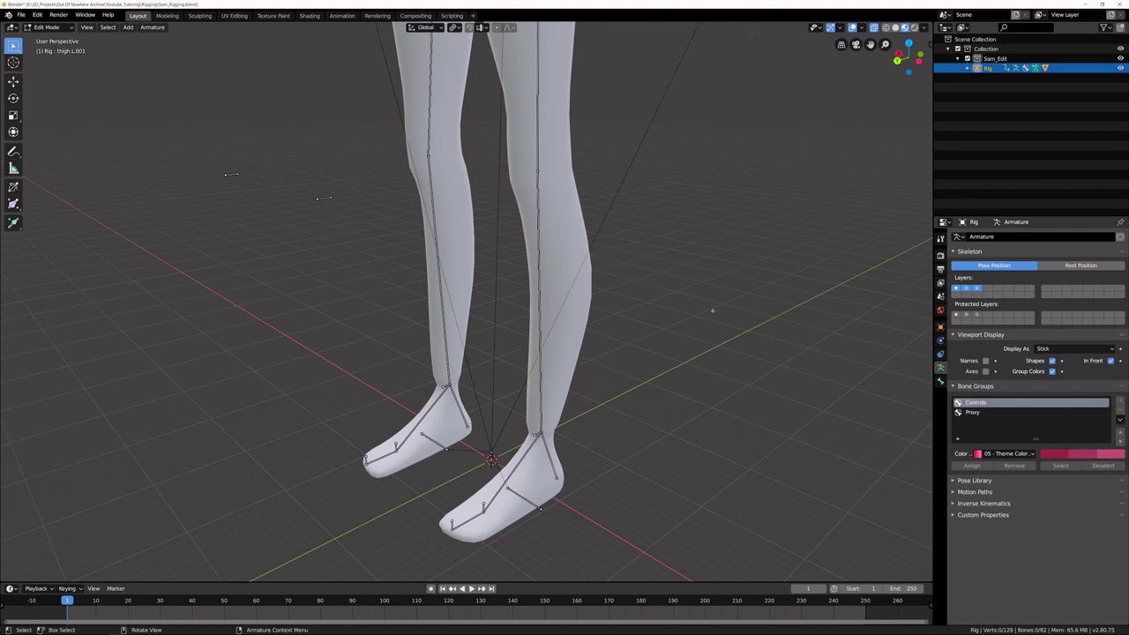
Step: Show the bone names and rename the two bones in front of the knees L_Leg_Pole and R_Leg_Pole
{"action": "left_click", "coordinate": [987, 361]}
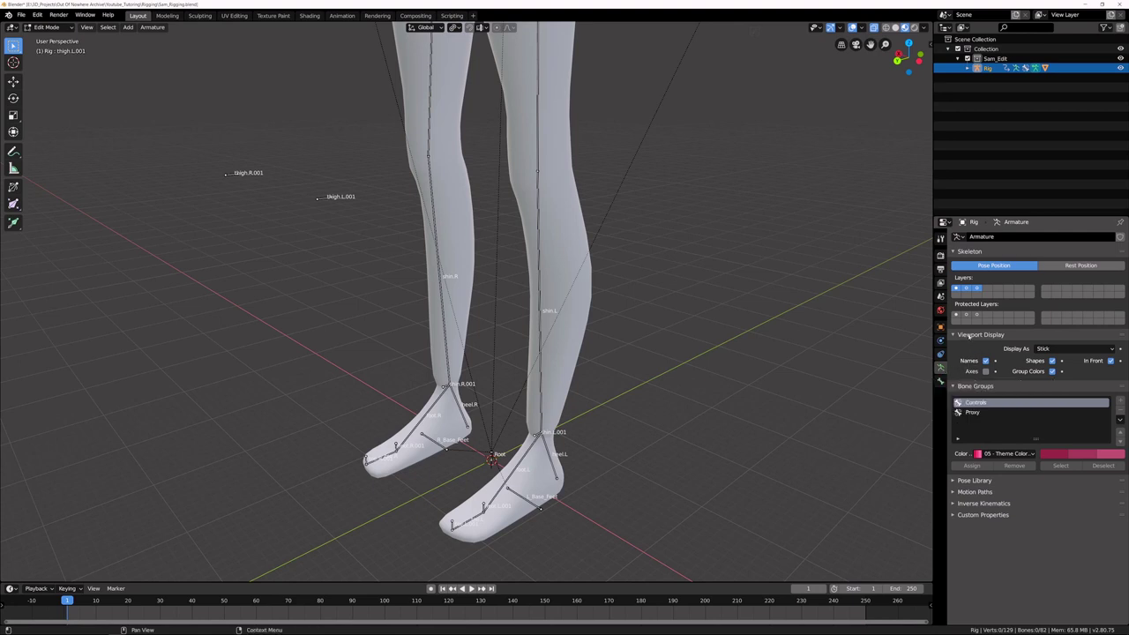
{"action": "key", "text": "F2"}
{"action": "type", "text": "L_Leg_Pole"}
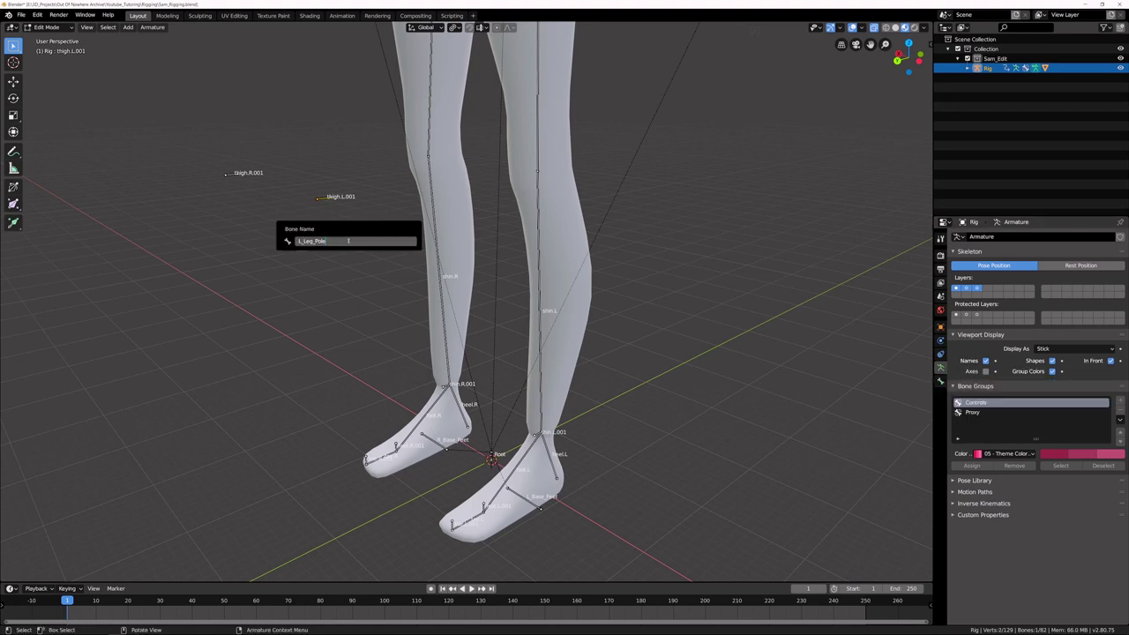
{"action": "key", "text": "Return"}
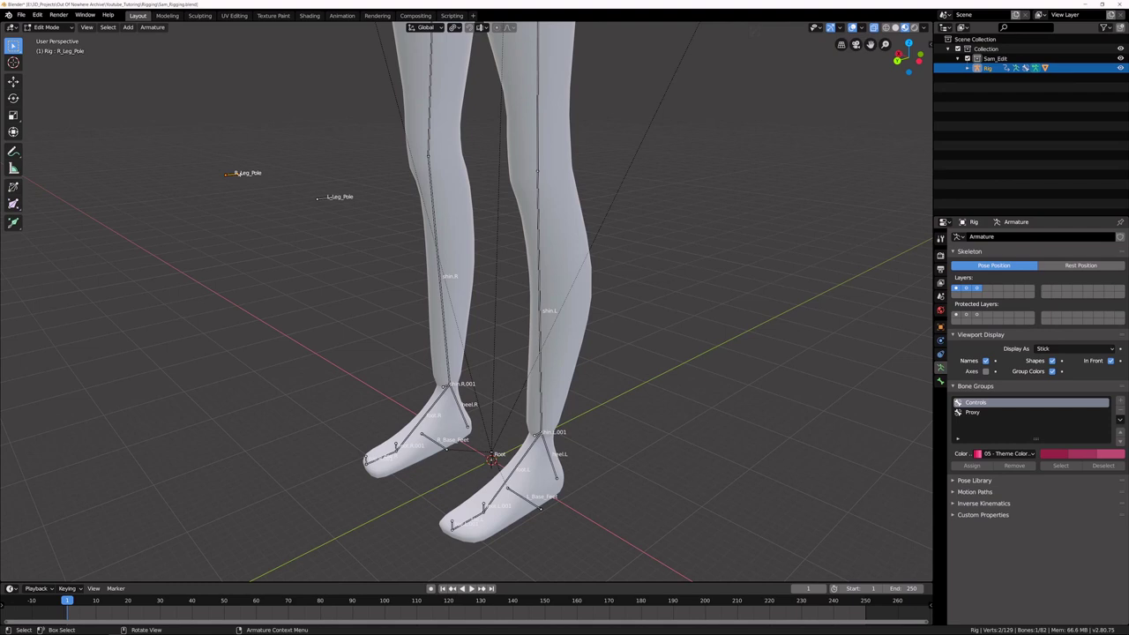
Step: Rename the new left and right ankle bones L_Leg_Control and R_Leg_Control
{"action": "left_click", "coordinate": [536, 433]}
{"action": "key", "text": "F2"}
{"action": "type", "text": "L_Leg_Control"}
{"action": "key", "text": "Return"}
{"action": "left_click", "coordinate": [445, 385]}
{"action": "key", "text": "F2"}
{"action": "type", "text": "R_Leg_Control"}
{"action": "key", "text": "Return"}
Step: Rename the vertical bones at the balls of the left and right feet L_Toe_Control and R_Toe_Control
{"action": "left_click", "coordinate": [483, 508]}
{"action": "key", "text": "F2"}
{"action": "type", "text": "L_Toe_Control"}
{"action": "key", "text": "Return"}
{"action": "left_click", "coordinate": [404, 461]}
{"action": "key", "text": "F2"}
{"action": "type", "text": "R_Toe_Control"}
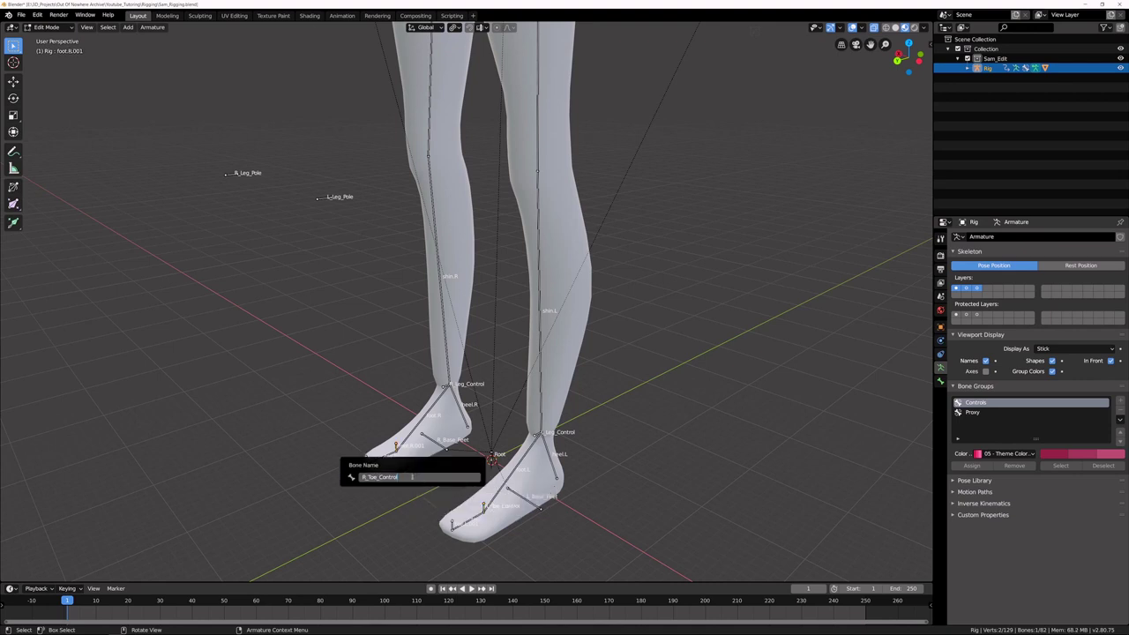
{"action": "key", "text": "Return"}
Step: Rename the vertical bones at the left and right toe ends L_Toe_Tip and R_Toe_Tip
{"action": "left_click", "coordinate": [452, 524]}
{"action": "key", "text": "F2"}
{"action": "type", "text": "L_Toe_Tip"}
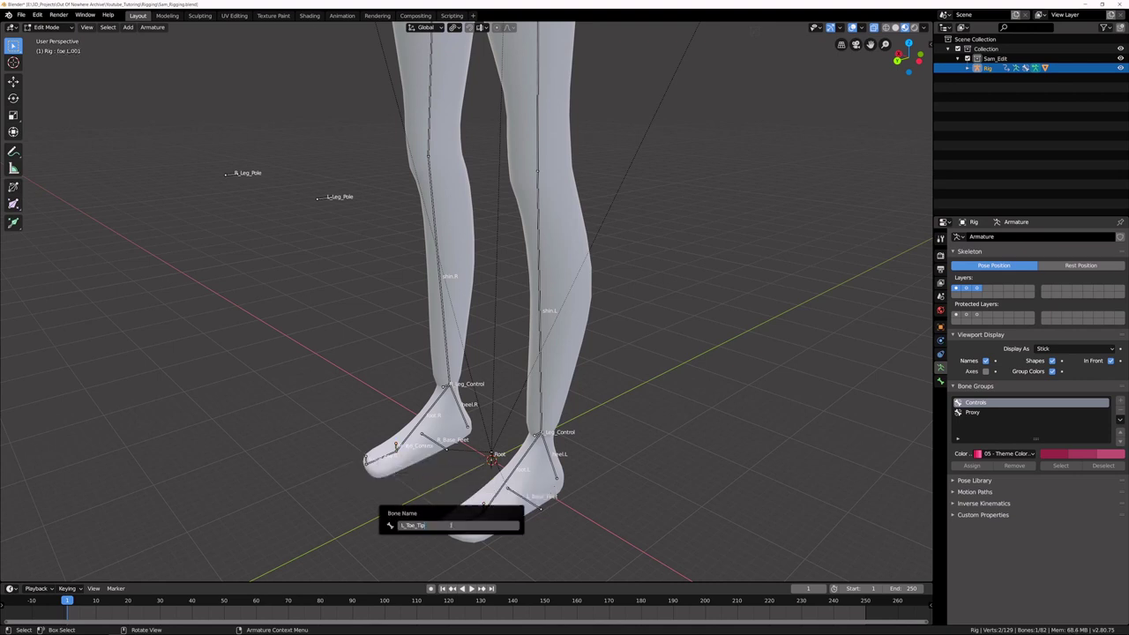
{"action": "key", "text": "Return"}
{"action": "left_click", "coordinate": [367, 460]}
{"action": "key", "text": "F2"}
{"action": "type", "text": "R_Toe_Tip"}
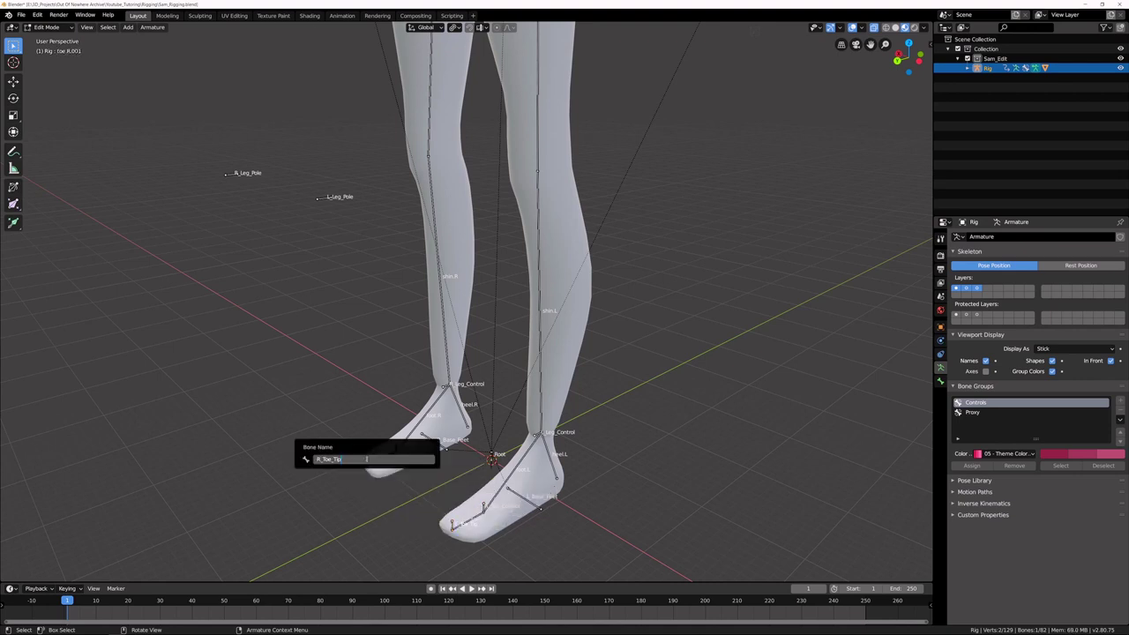
{"action": "key", "text": "Return"}
Step: Extrude a bone by -1 m along Y from the tip of the heel bone, pointing backward from each foot
{"action": "middle_click_drag", "start_coordinate": [367, 459], "coordinate": [388, 441]}
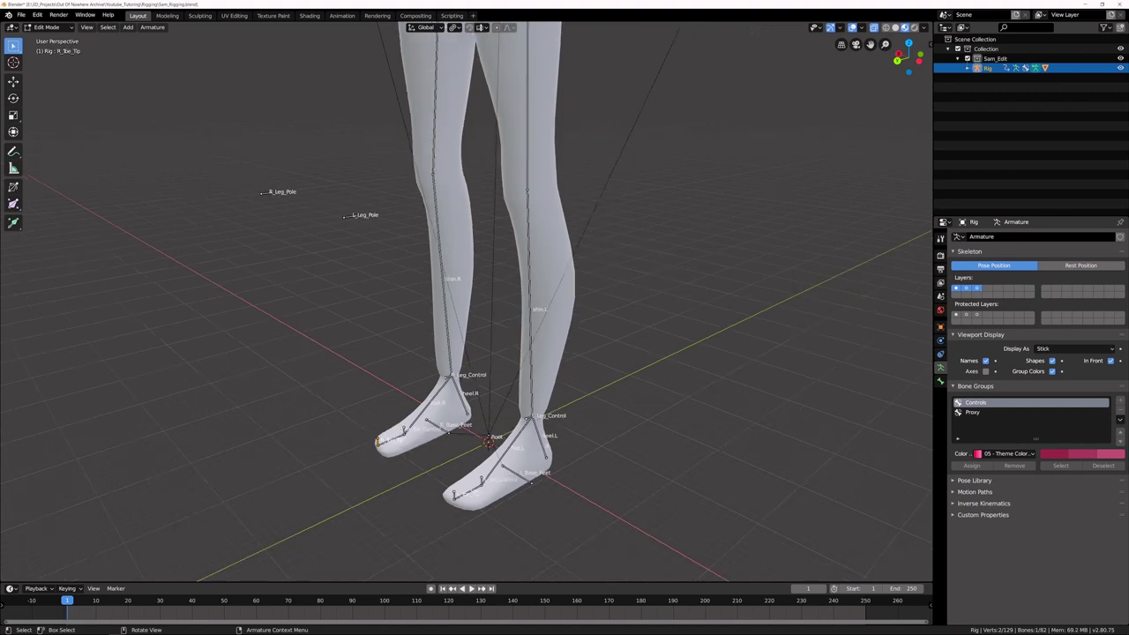
{"action": "left_click", "coordinate": [467, 414]}
{"action": "middle_click_drag", "start_coordinate": [556, 441], "coordinate": [533, 461]}
{"action": "type", "text": "ey"}
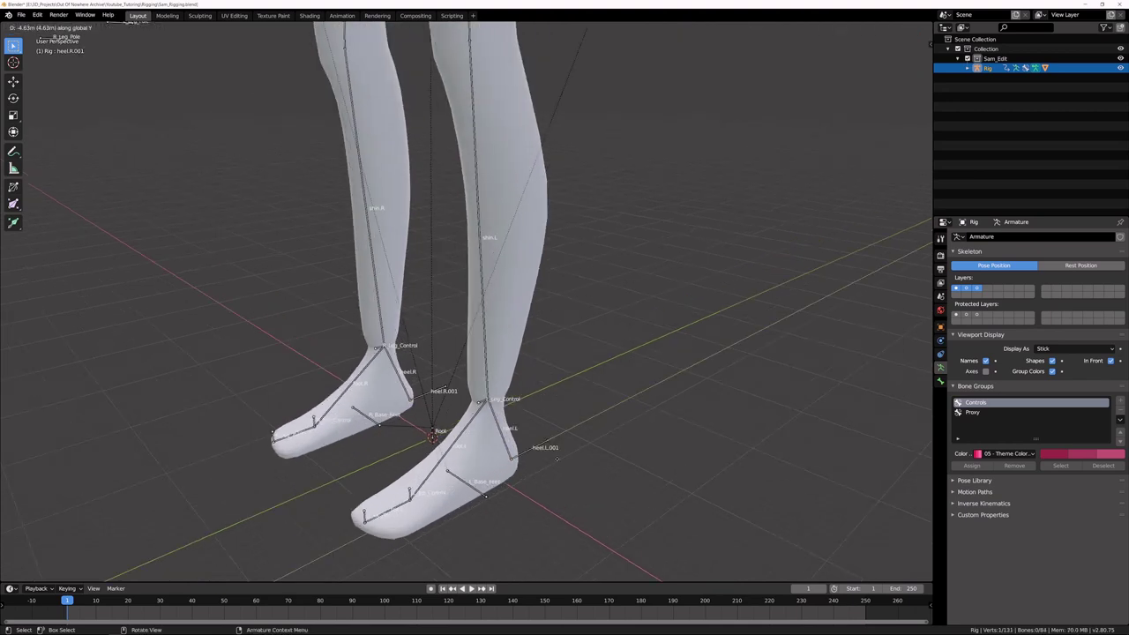
{"action": "type", "text": "-1"}
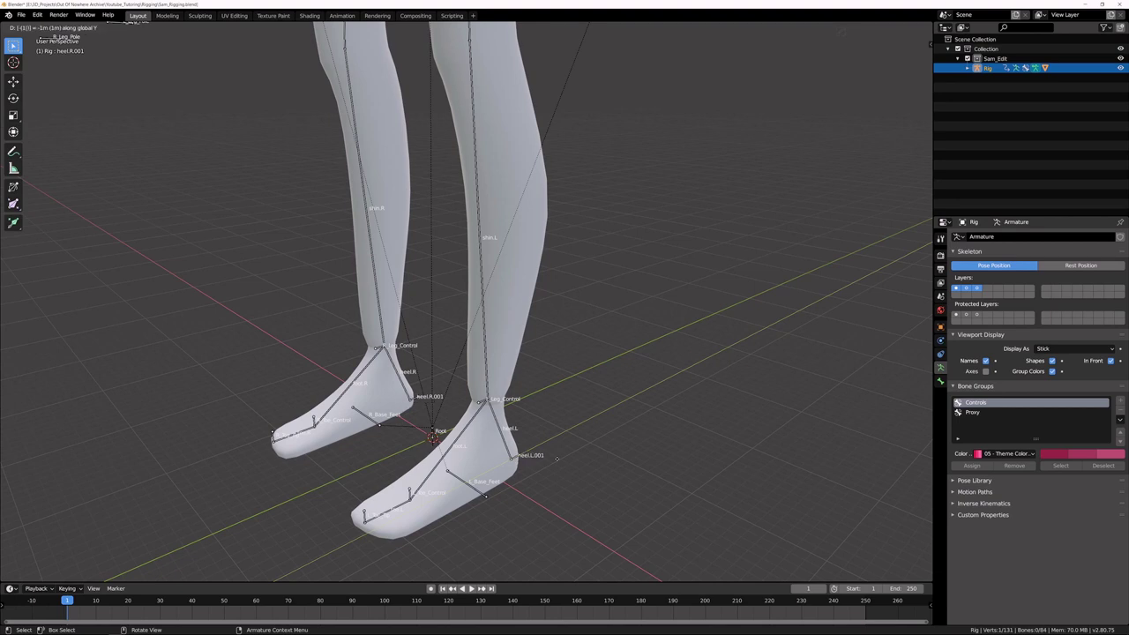
{"action": "key", "text": "Return"}
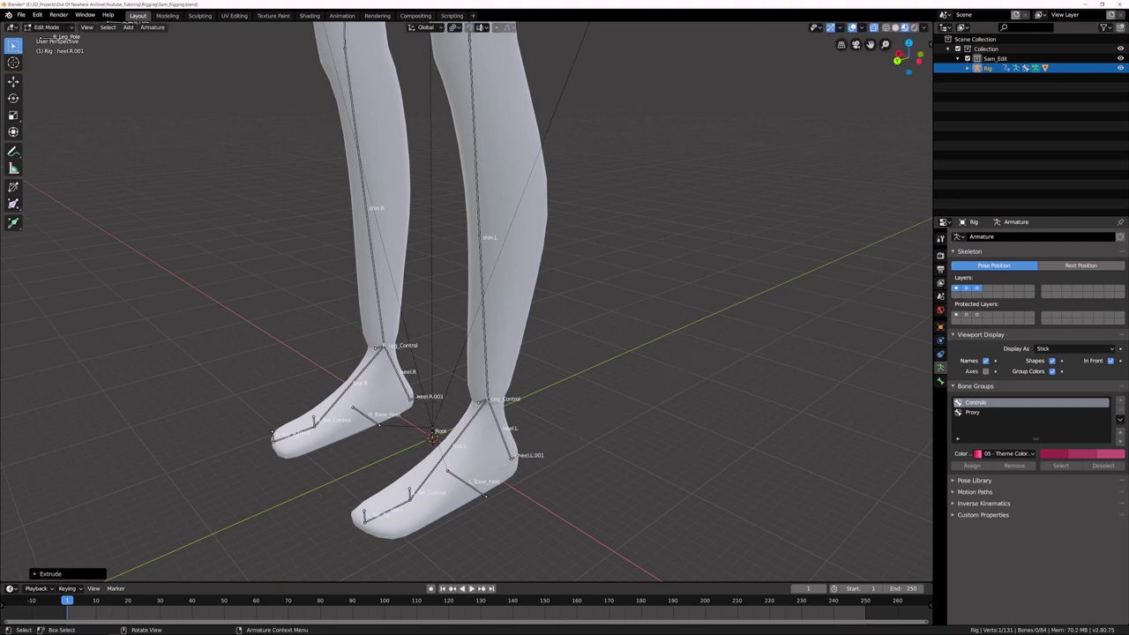
Step: Clear the parent of the new left heel bone and rename it L_Heel_Control
{"action": "left_click", "coordinate": [516, 456]}
{"action": "key", "text": "alt+p"}
{"action": "left_click", "coordinate": [551, 482]}
{"action": "key", "text": "F2"}
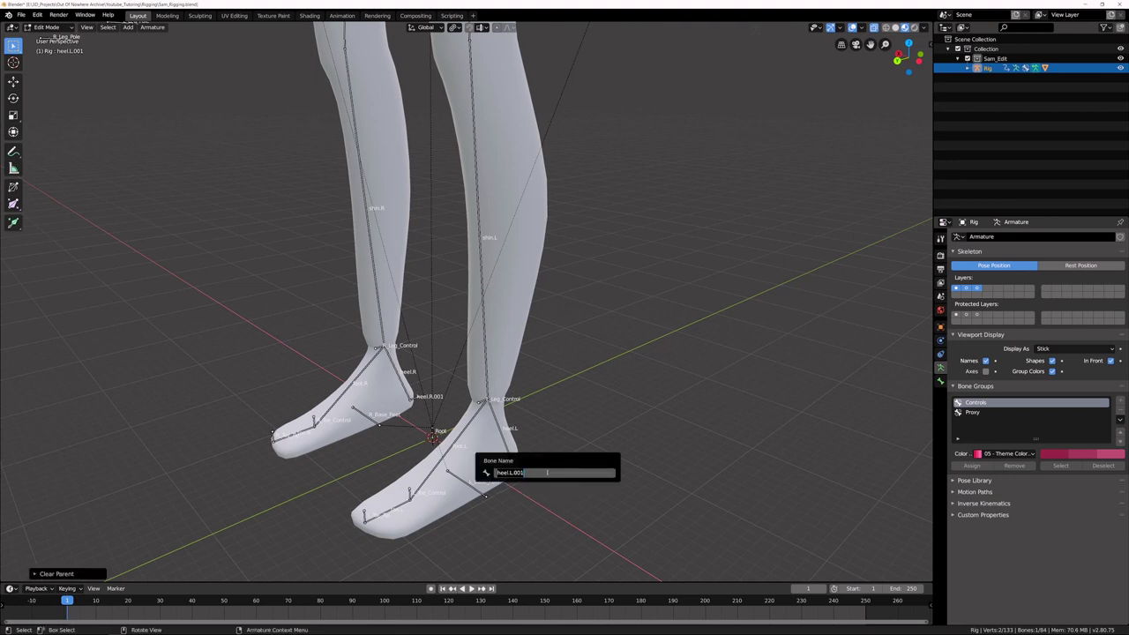
{"action": "type", "text": "L_Heel_Control"}
{"action": "key", "text": "Return"}
{"action": "key", "text": "F2"}
{"action": "key", "text": "Return"}
Step: Rename the matching new bone at the right heel R_Heel_Control
{"action": "left_click", "coordinate": [413, 399]}
{"action": "key", "text": "F2"}
{"action": "type", "text": "R_Heel_Control"}
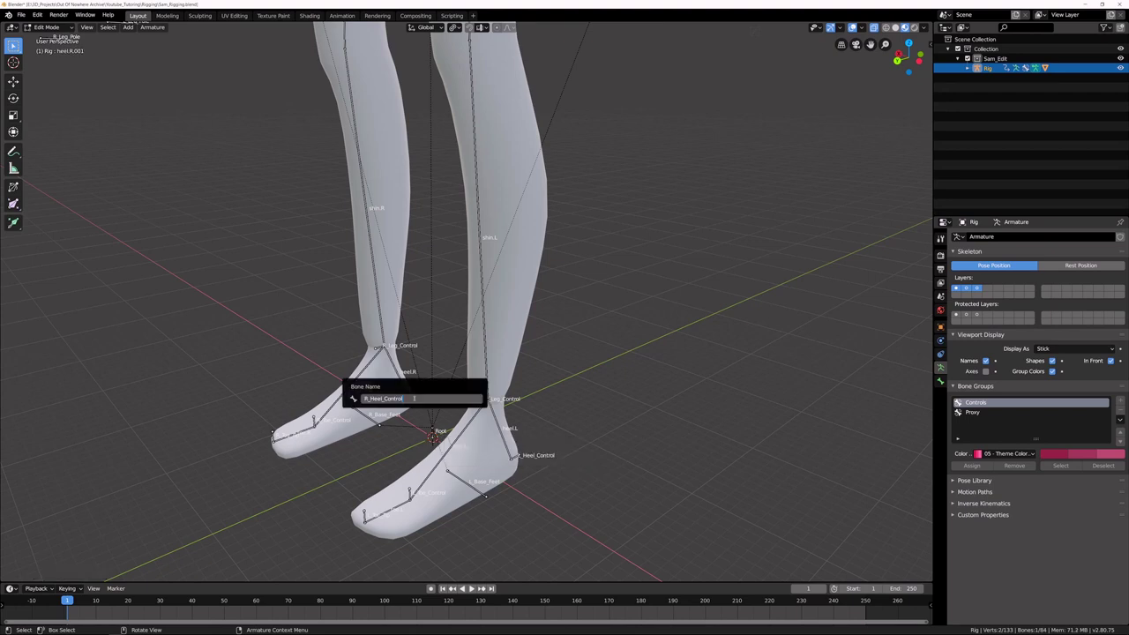
{"action": "key", "text": "Return"}
Step: In Pose Mode, add an IK constraint to shin.L targeting Rig's L_Leg_Control bone, with Rig's L_Leg_Pole bone as pole target
{"action": "scroll", "coordinate": [570, 355], "scroll_direction": "down", "scroll_amount": 2}
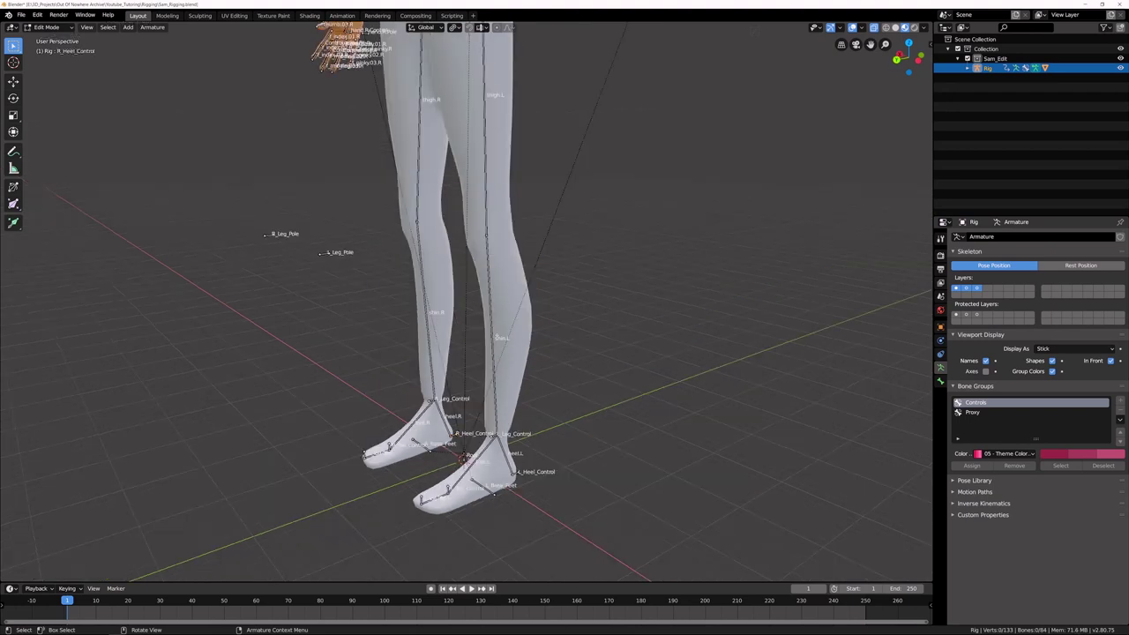
{"action": "key", "text": "Tab"}
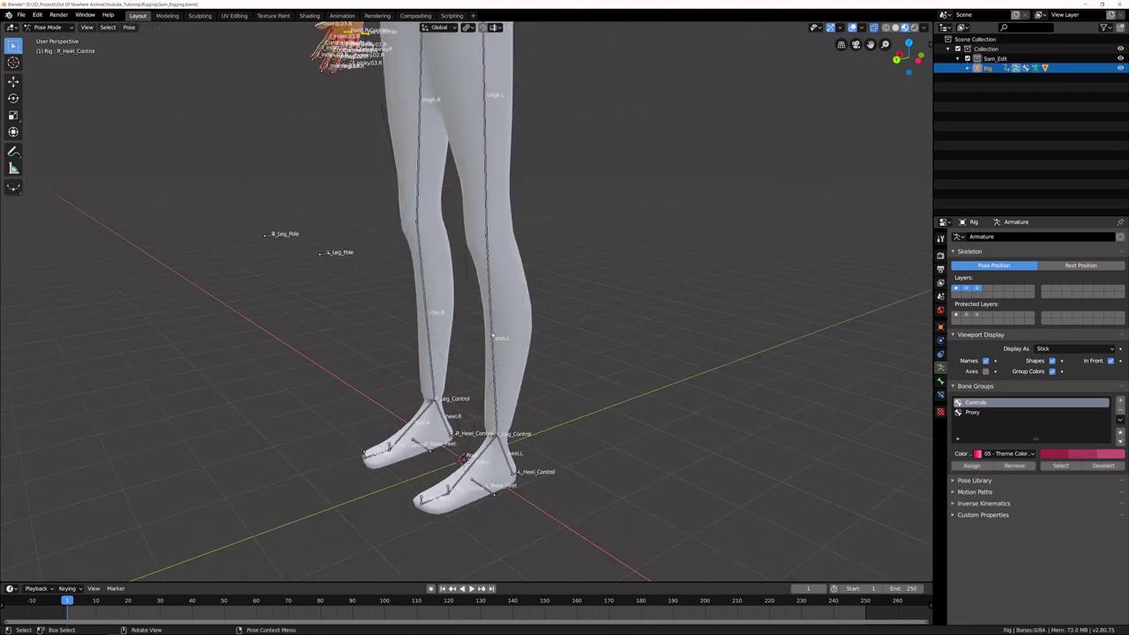
{"action": "left_click", "coordinate": [492, 335]}
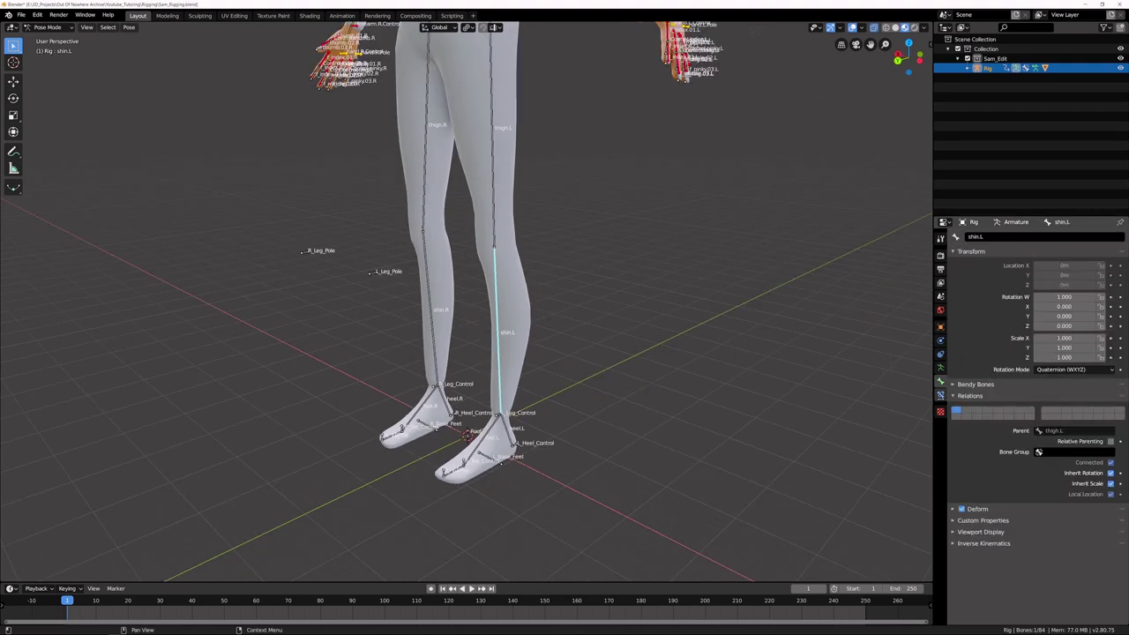
{"action": "left_click", "coordinate": [940, 381]}
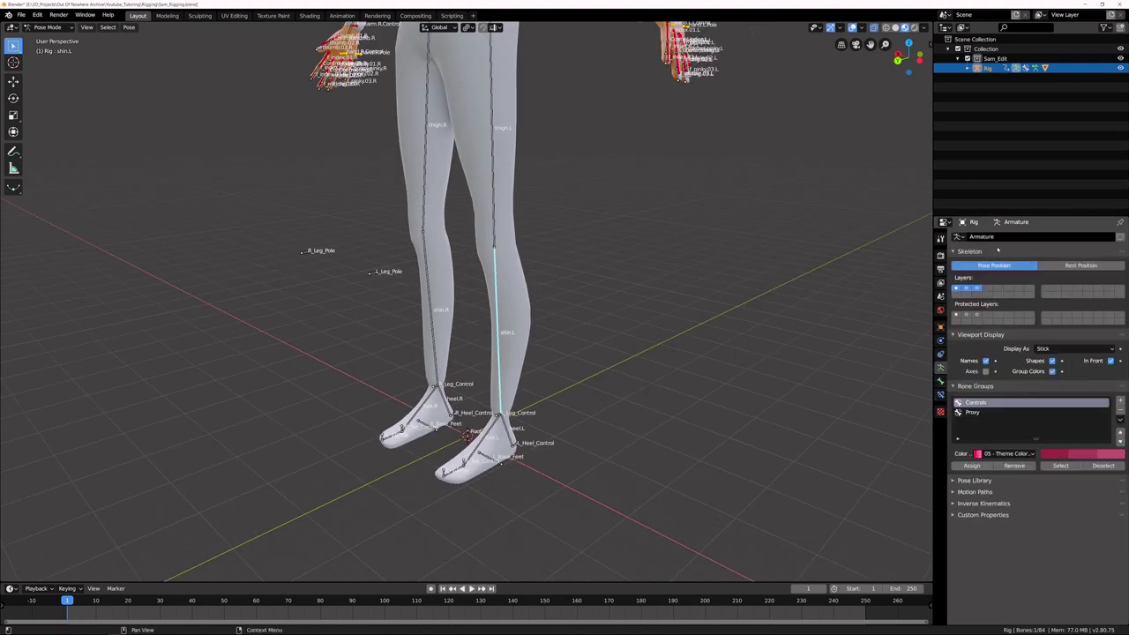
{"action": "left_click", "coordinate": [941, 394]}
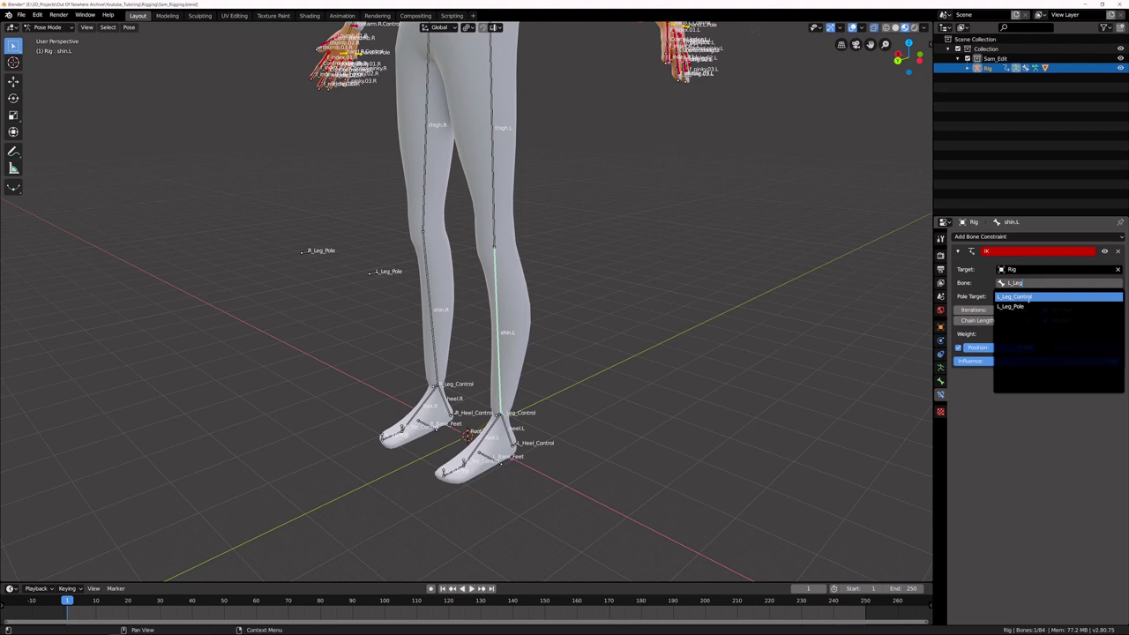
{"action": "left_click", "coordinate": [1030, 298]}
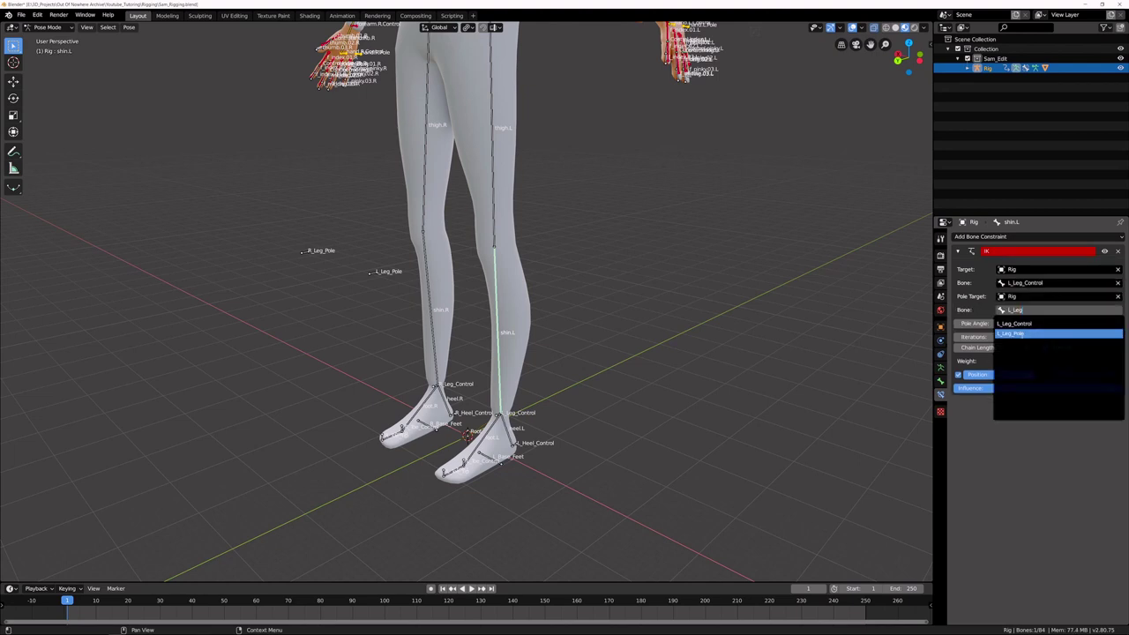
{"action": "left_click", "coordinate": [1023, 335]}
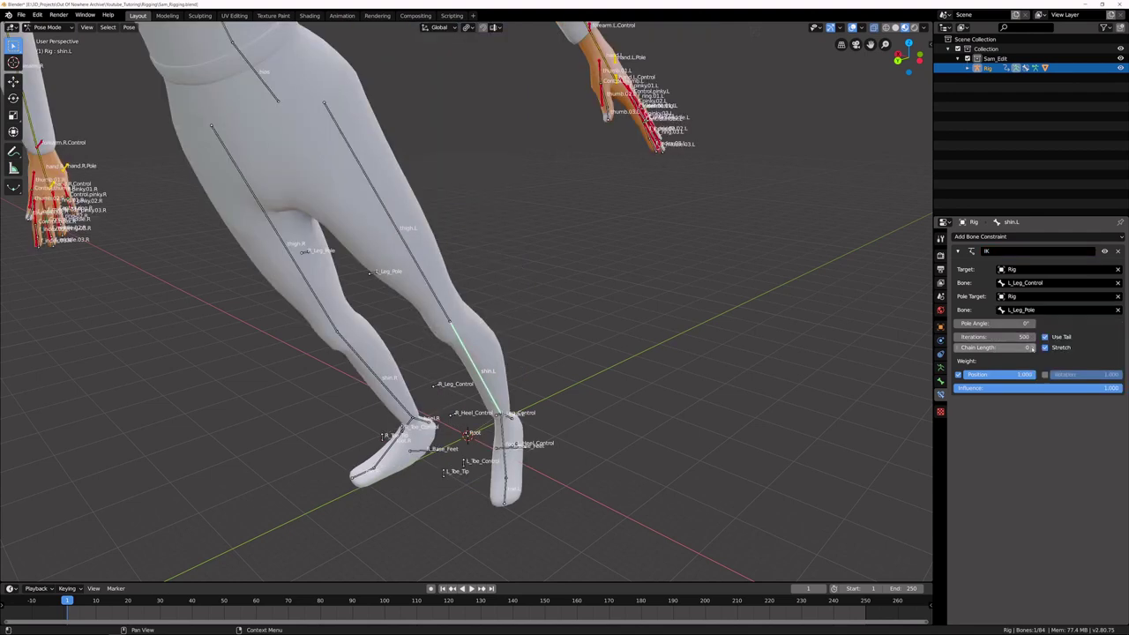
Step: Set the shin.L IK constraint to chain length 2 and pole angle -60°, with Stretch turned off
{"action": "left_click", "coordinate": [1032, 348]}
{"action": "left_click", "coordinate": [1032, 348]}
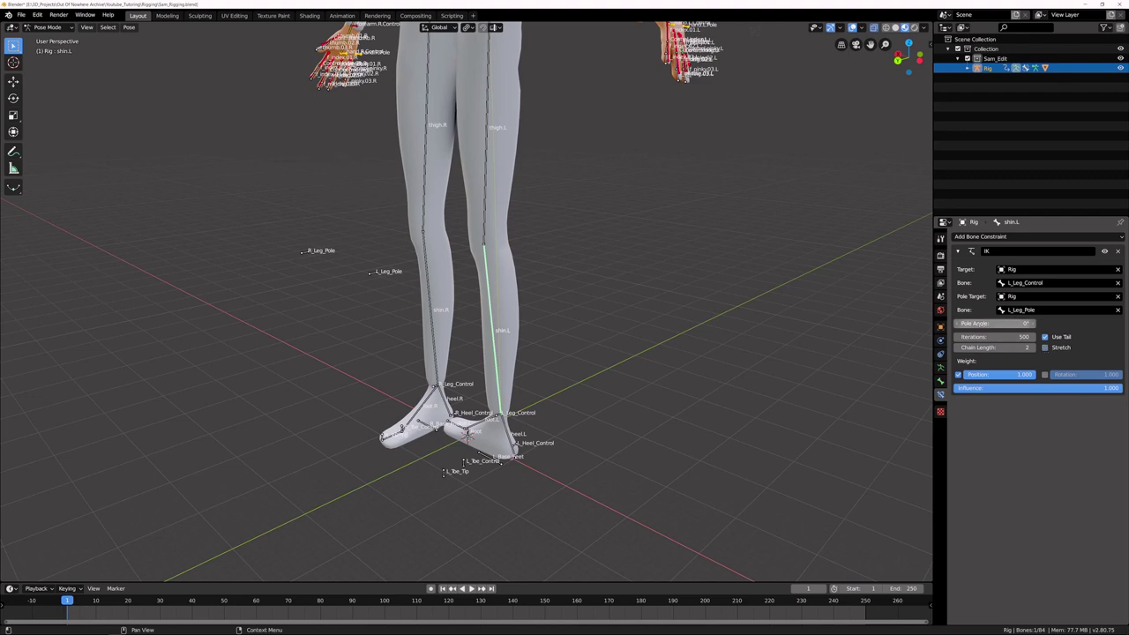
{"action": "left_click", "coordinate": [995, 323]}
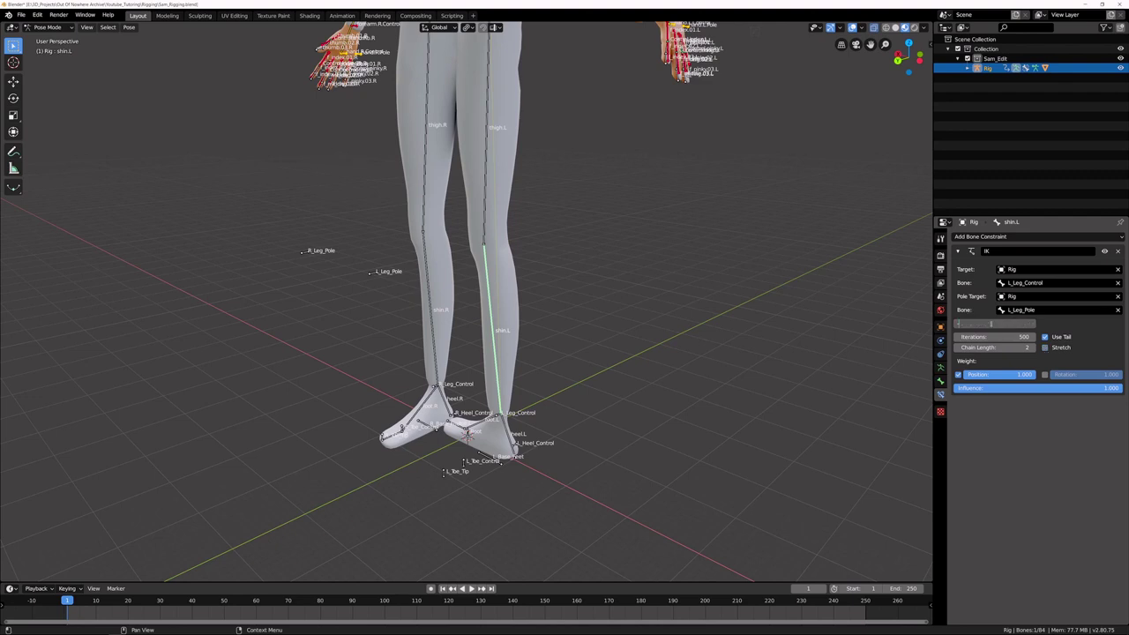
{"action": "type", "text": "60"}
{"action": "key", "text": "Return"}
{"action": "key", "text": "alt+a"}
{"action": "middle_click_drag", "start_coordinate": [424, 426], "coordinate": [459, 429]}
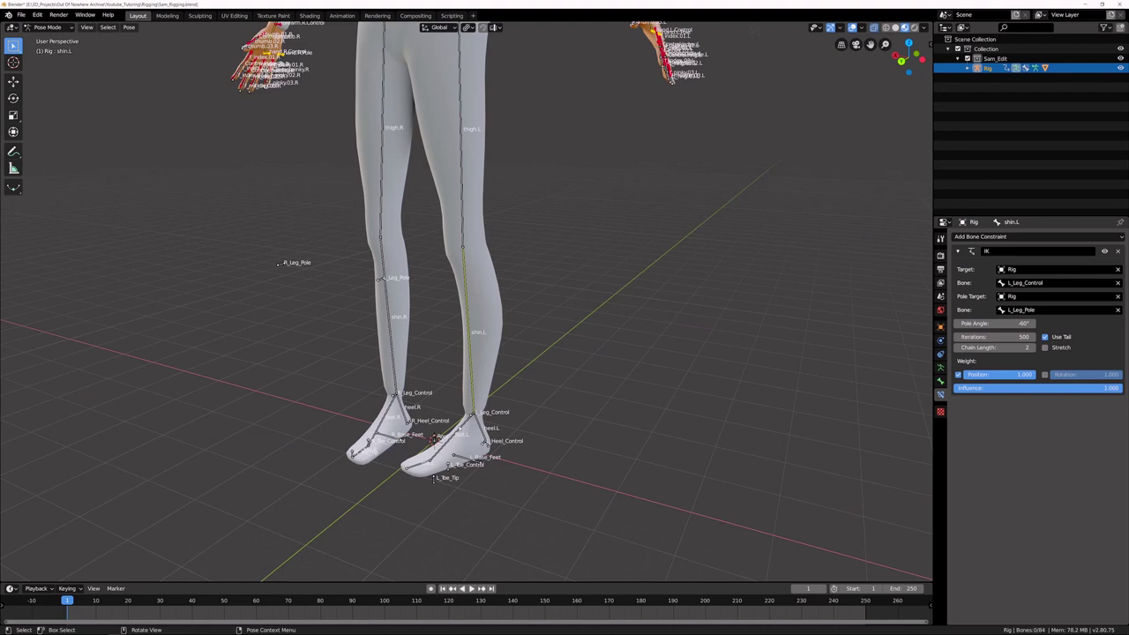
Step: Turn off Inherit Rotation for the foot.L, heel.L and toe.L bones
{"action": "left_click", "coordinate": [460, 428]}
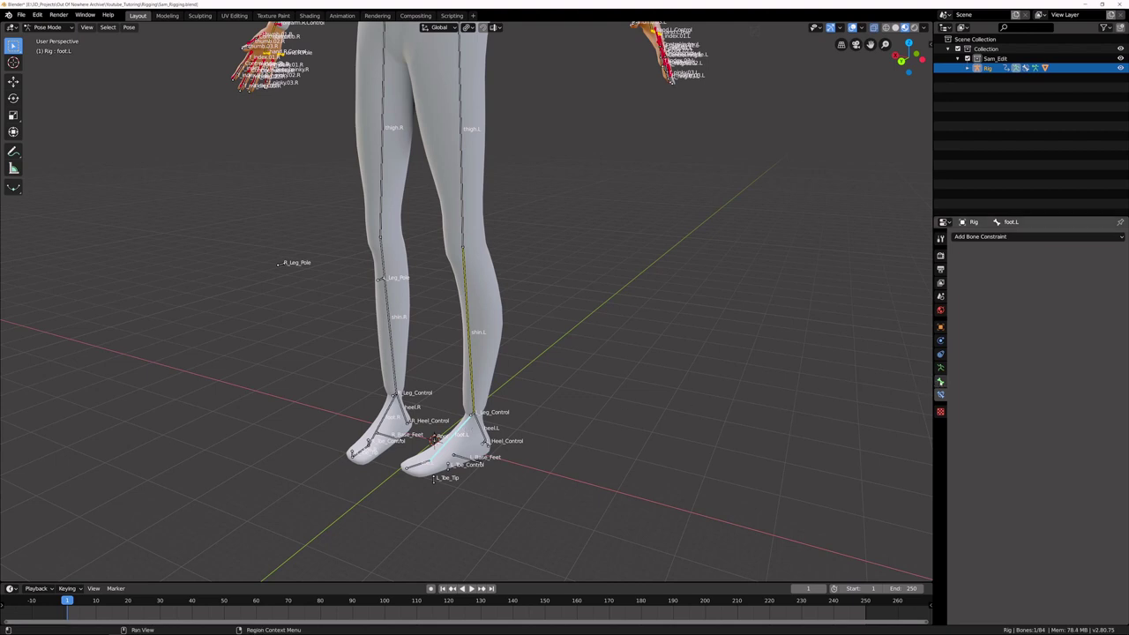
{"action": "left_click", "coordinate": [940, 381]}
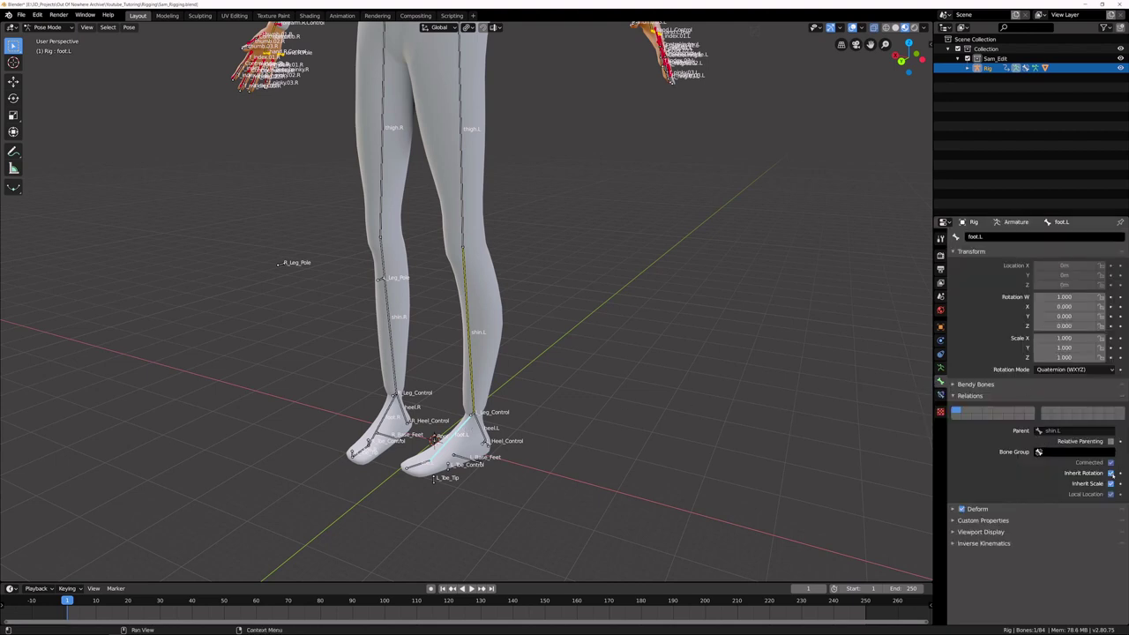
{"action": "left_click", "coordinate": [1111, 473]}
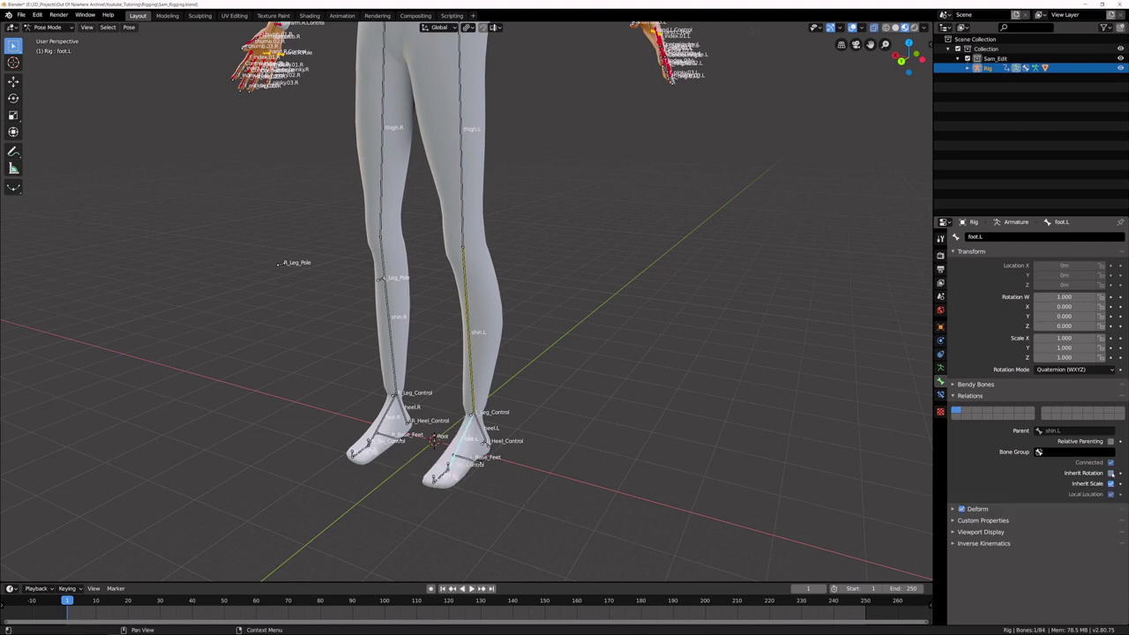
{"action": "left_click", "coordinate": [482, 433]}
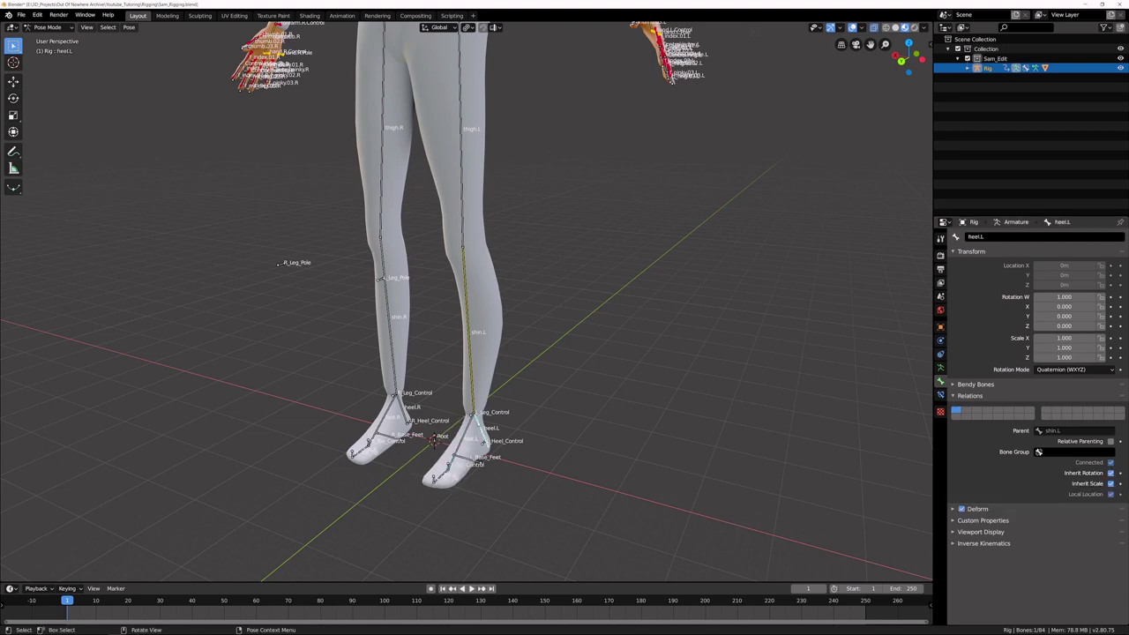
{"action": "left_click", "coordinate": [1110, 473]}
{"action": "left_click", "coordinate": [446, 476]}
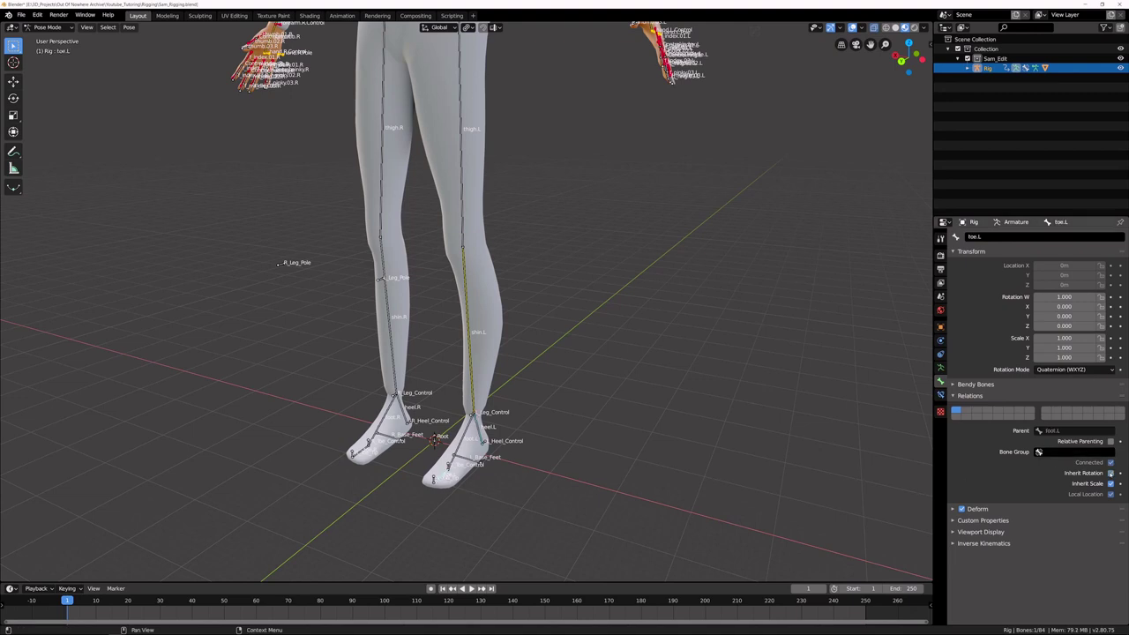
{"action": "left_click", "coordinate": [458, 441]}
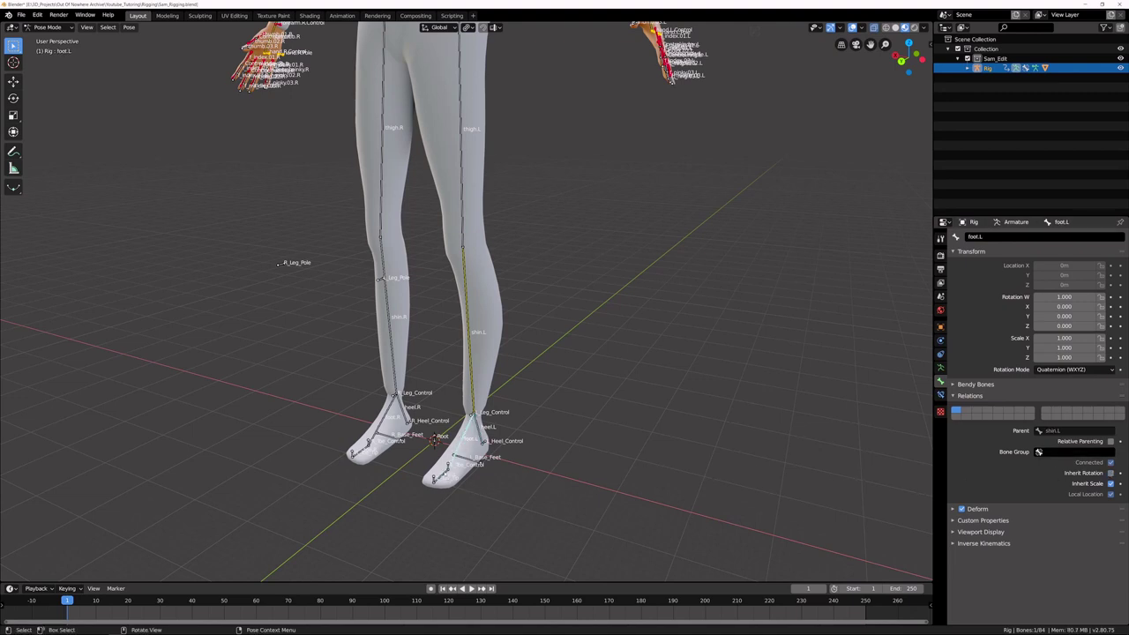
{"action": "left_click", "coordinate": [474, 408]}
{"action": "middle_click_drag", "start_coordinate": [524, 367], "coordinate": [463, 382]}
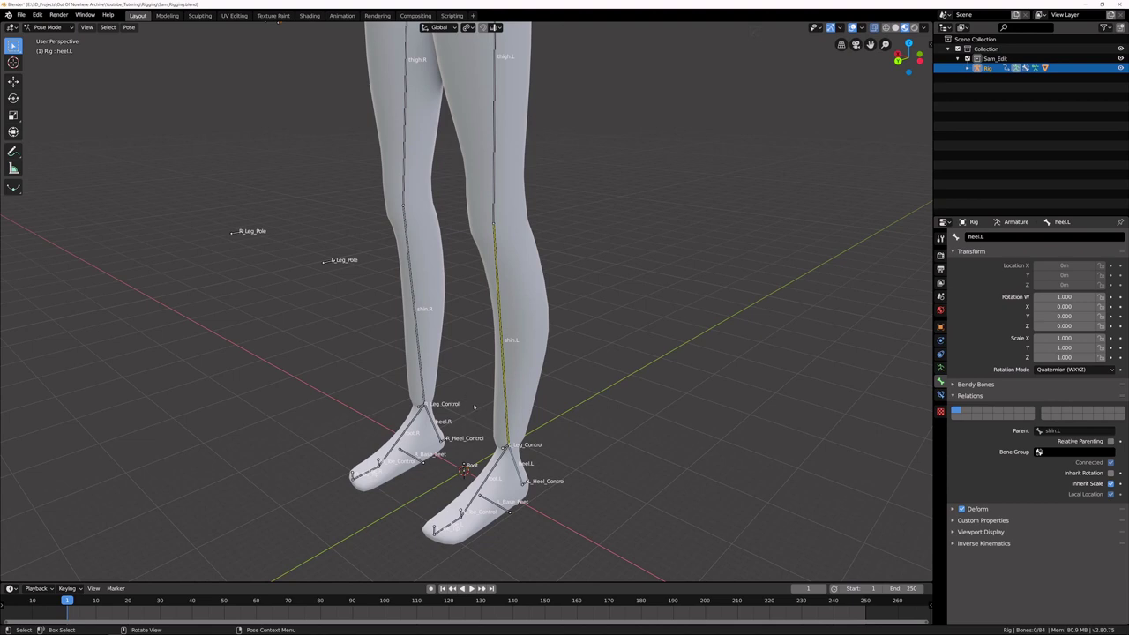
Step: In Edit Mode, parent the L_Leg_Pole bone to L_Leg_Control with Keep Offset
{"action": "key", "text": "Tab"}
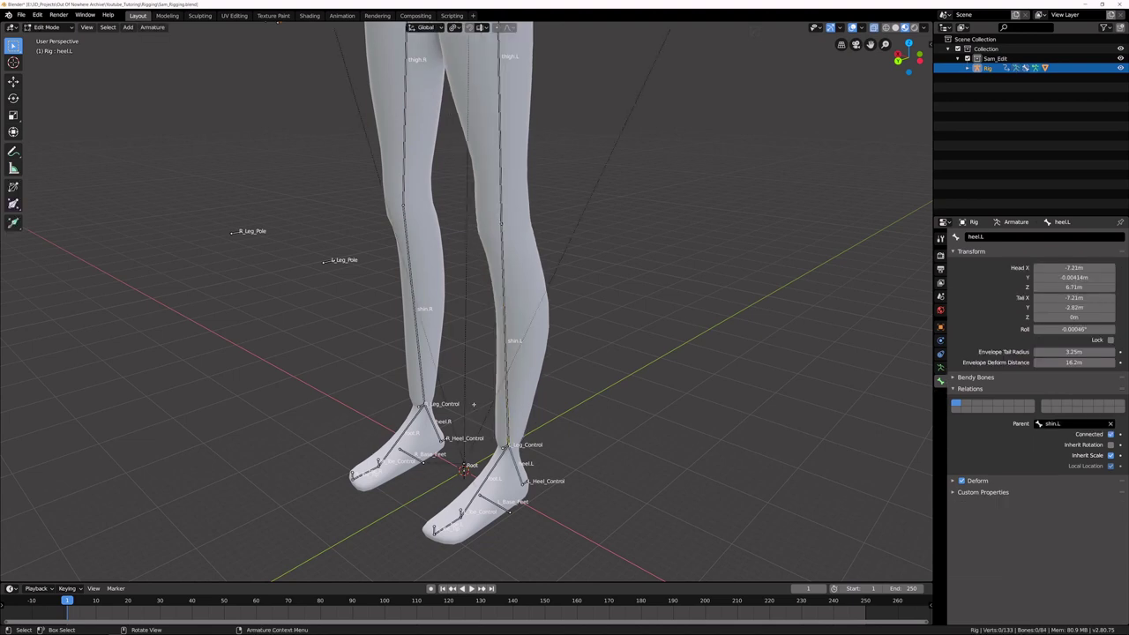
{"action": "left_click", "coordinate": [328, 261]}
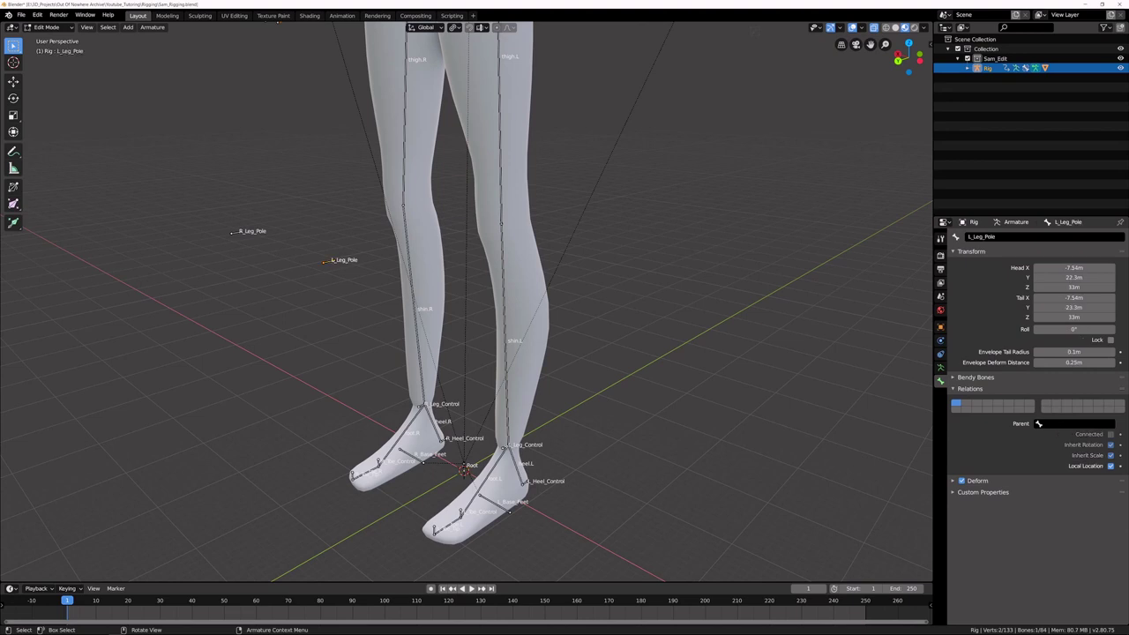
{"action": "left_click", "coordinate": [506, 445]}
{"action": "key", "text": "ctrl+p"}
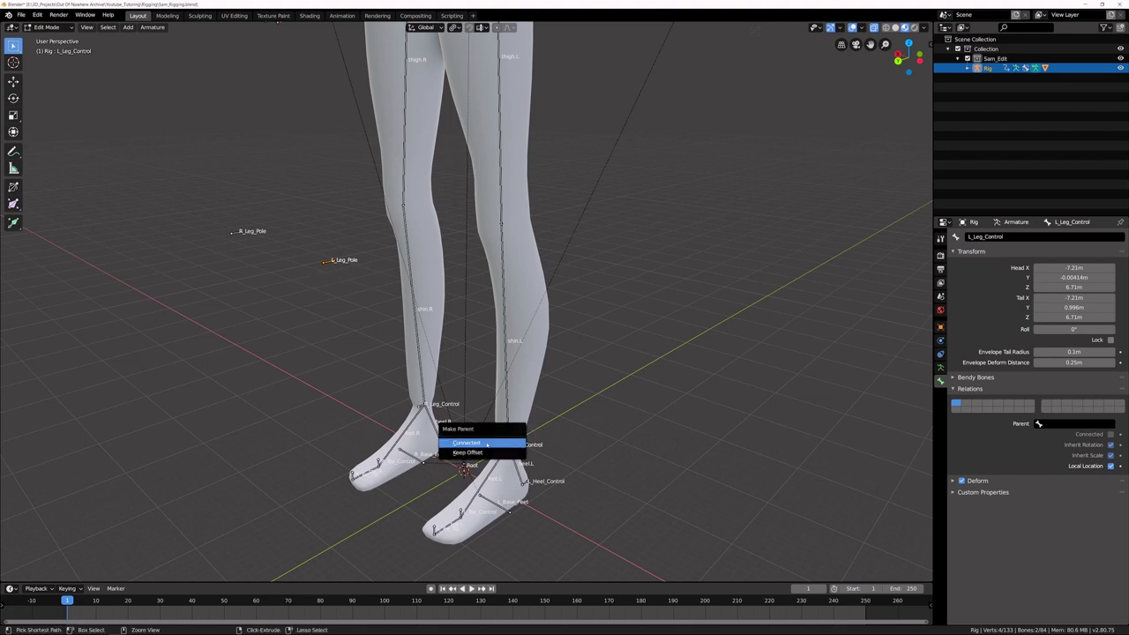
{"action": "left_click", "coordinate": [473, 452]}
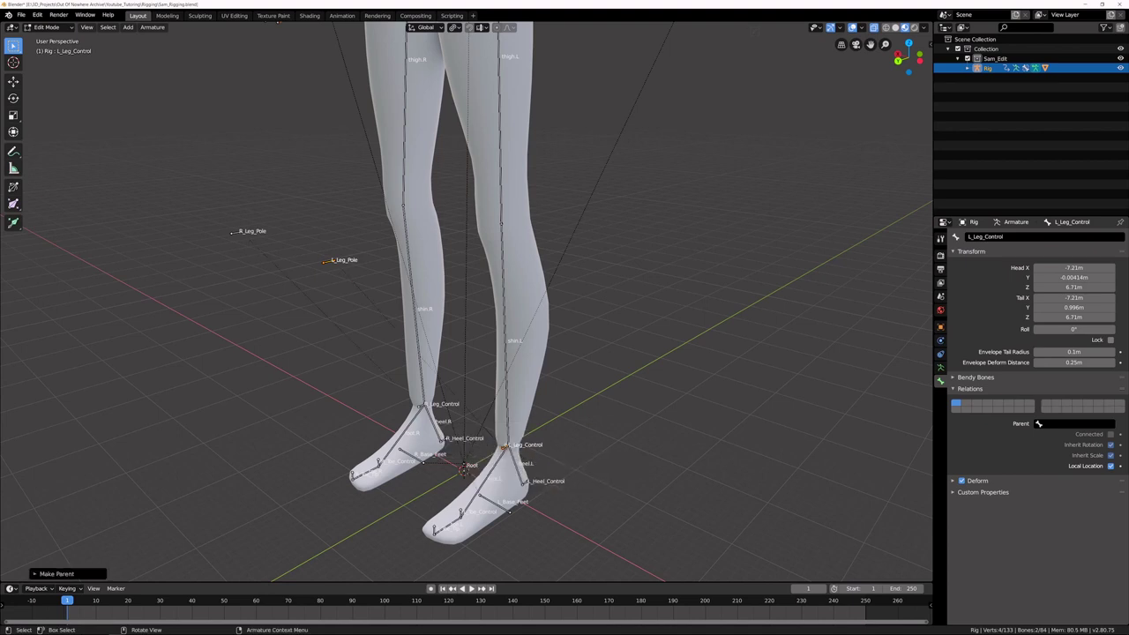
Step: Parent the L_Leg_Control bone to L_Base_Feet with Keep Offset
{"action": "left_click", "coordinate": [505, 447]}
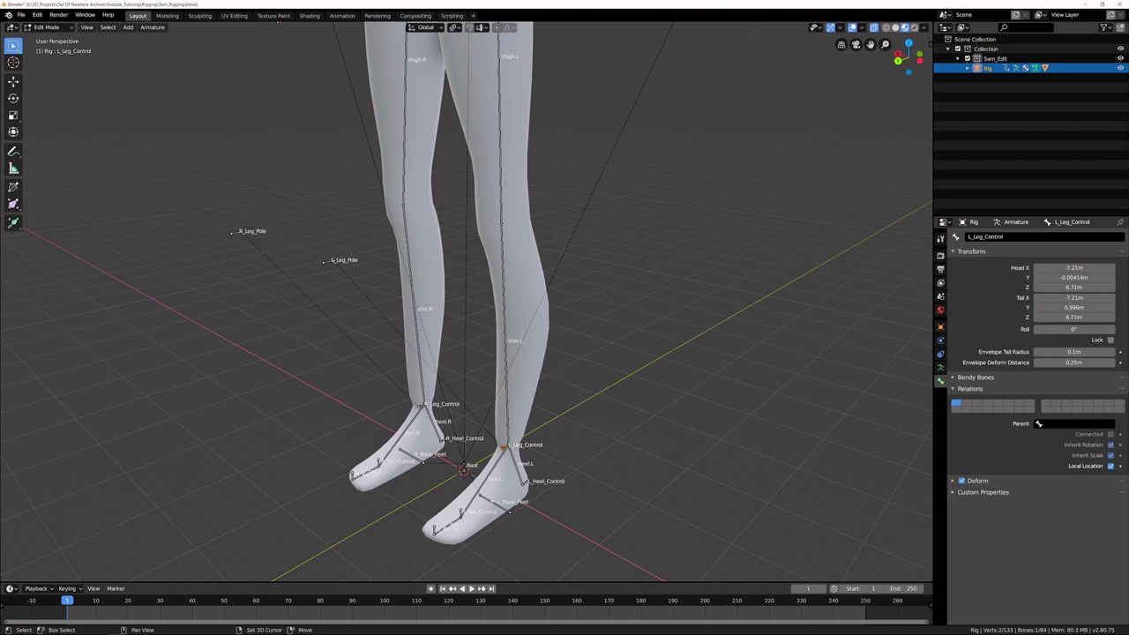
{"action": "left_click", "coordinate": [513, 514], "text": "shift"}
{"action": "key", "text": "ctrl+p"}
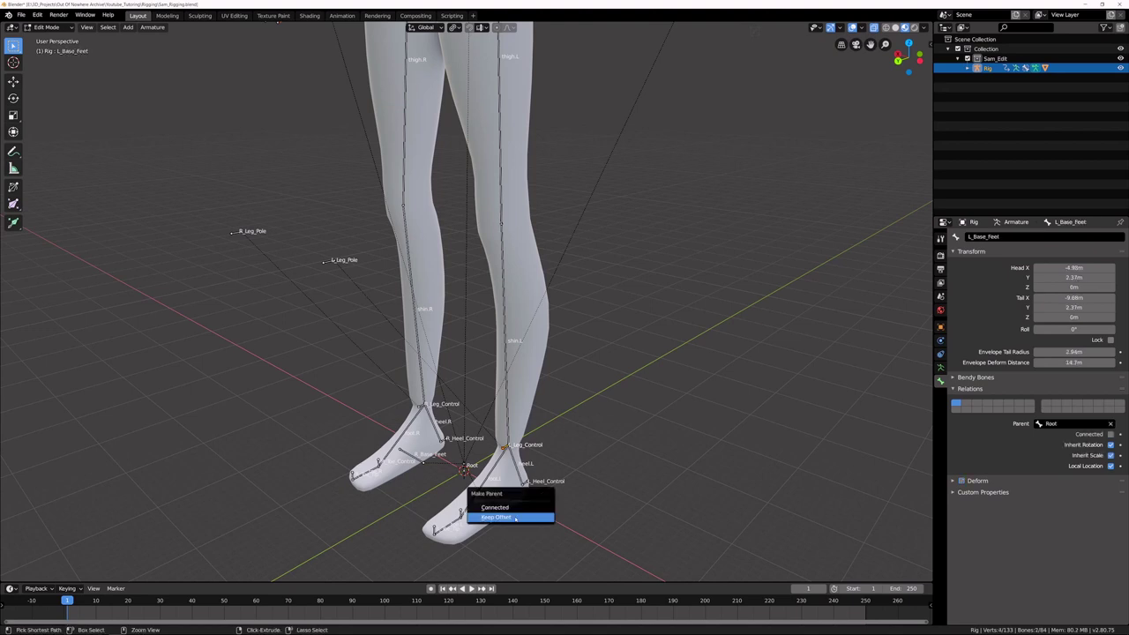
{"action": "left_click", "coordinate": [515, 517]}
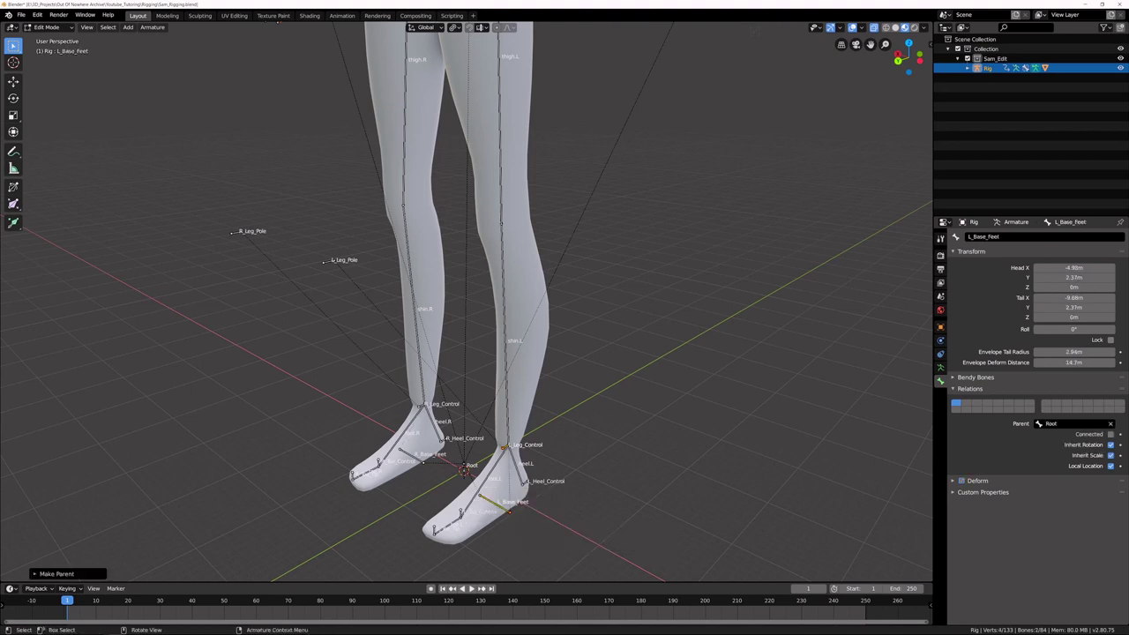
Step: Parent L_Toe_Tip, L_Toe_Control and L_Heel_Control to L_Base_Feet with Keep Offset, and return the armature to Pose Mode
{"action": "middle_click_drag", "start_coordinate": [482, 443], "coordinate": [482, 308], "text": "shift"}
{"action": "scroll", "coordinate": [515, 434], "scroll_direction": "up", "scroll_amount": 3}
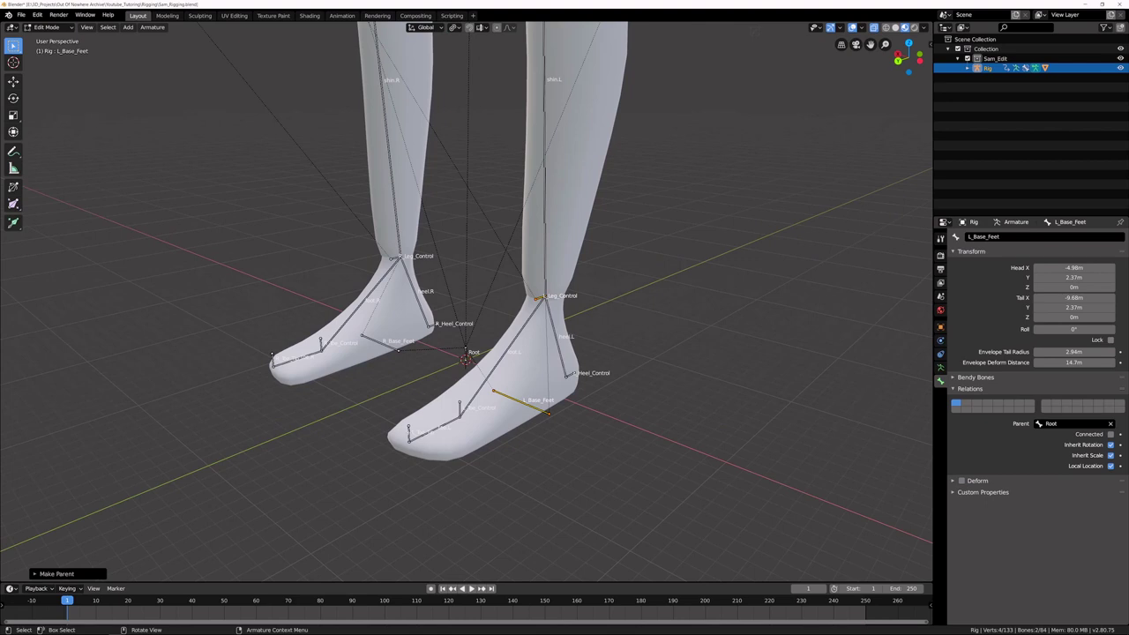
{"action": "left_click", "coordinate": [409, 433]}
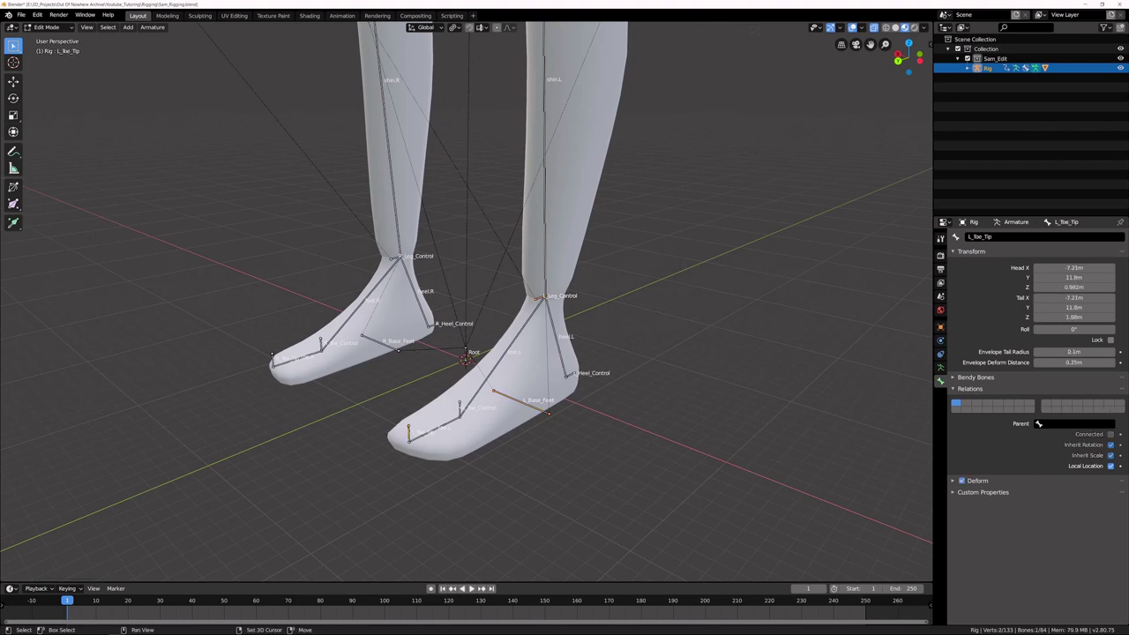
{"action": "left_click", "coordinate": [460, 408], "text": "shift"}
{"action": "left_click", "coordinate": [572, 375], "text": "shift"}
{"action": "left_click", "coordinate": [548, 412], "text": "shift"}
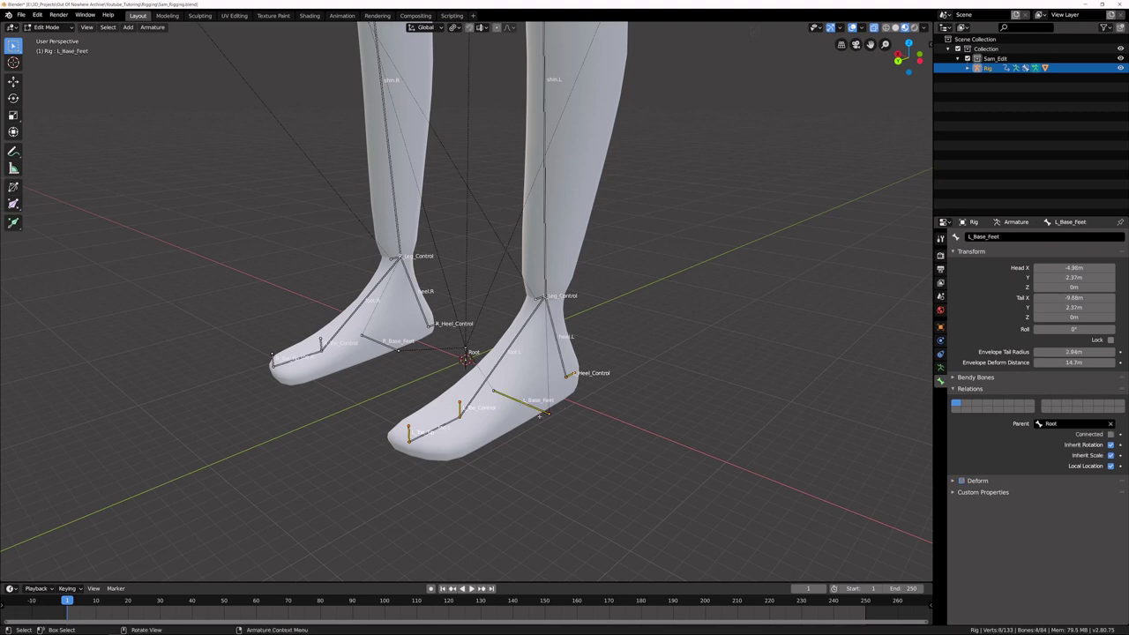
{"action": "key", "text": "ctrl+p"}
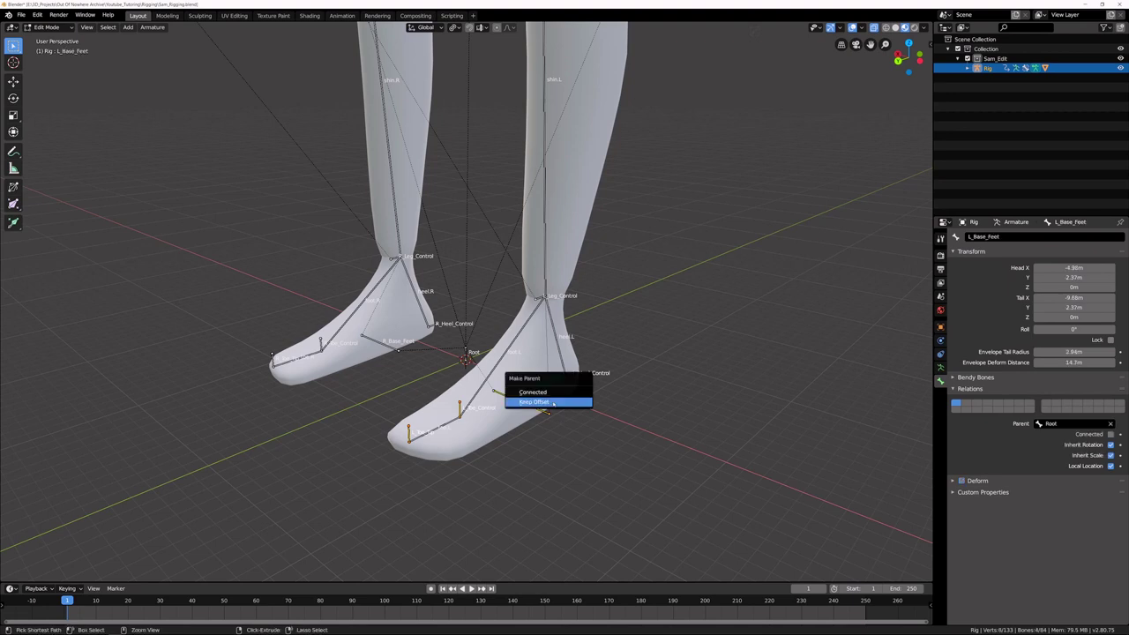
{"action": "left_click", "coordinate": [531, 400]}
{"action": "scroll", "coordinate": [539, 410], "scroll_direction": "down", "scroll_amount": 2}
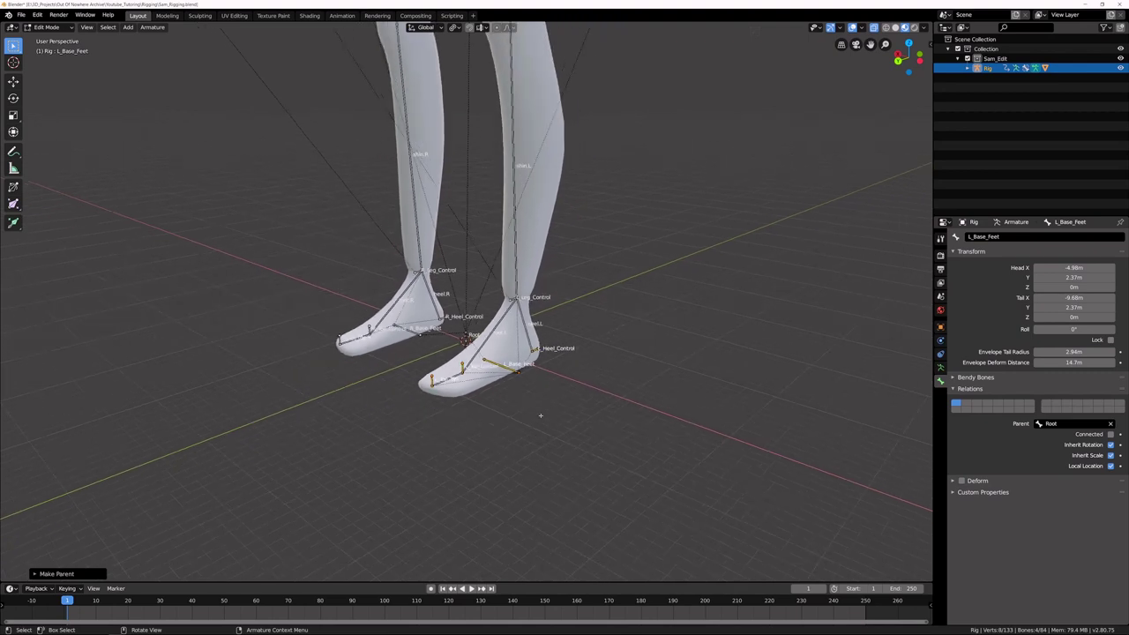
{"action": "middle_click_drag", "start_coordinate": [540, 414], "coordinate": [543, 491], "text": "shift"}
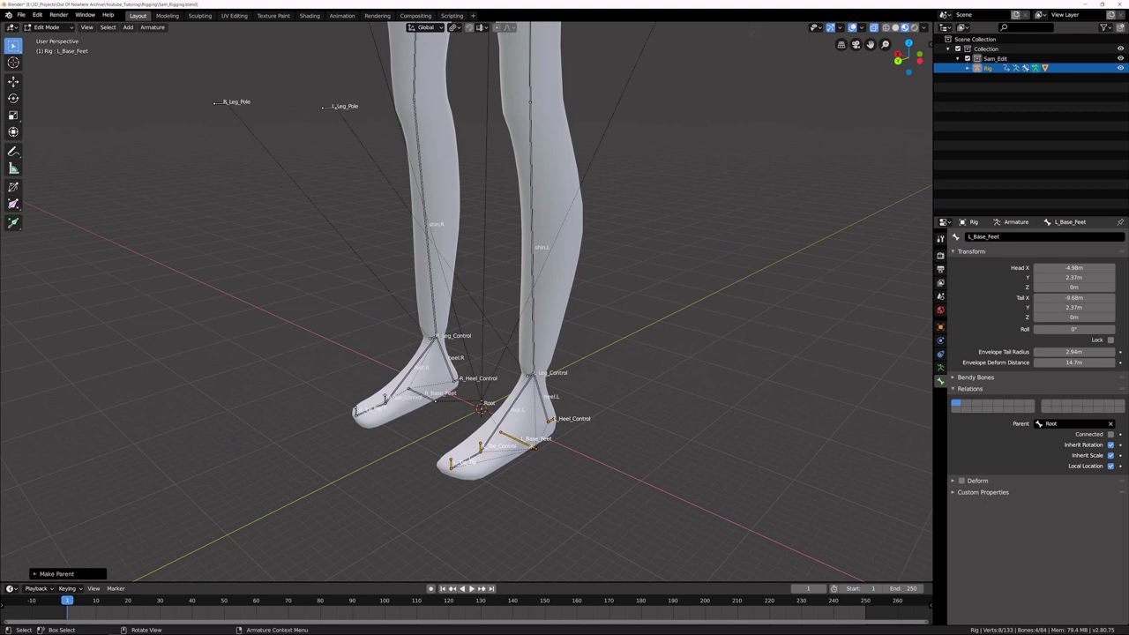
{"action": "middle_click_drag", "start_coordinate": [533, 441], "coordinate": [539, 411]}
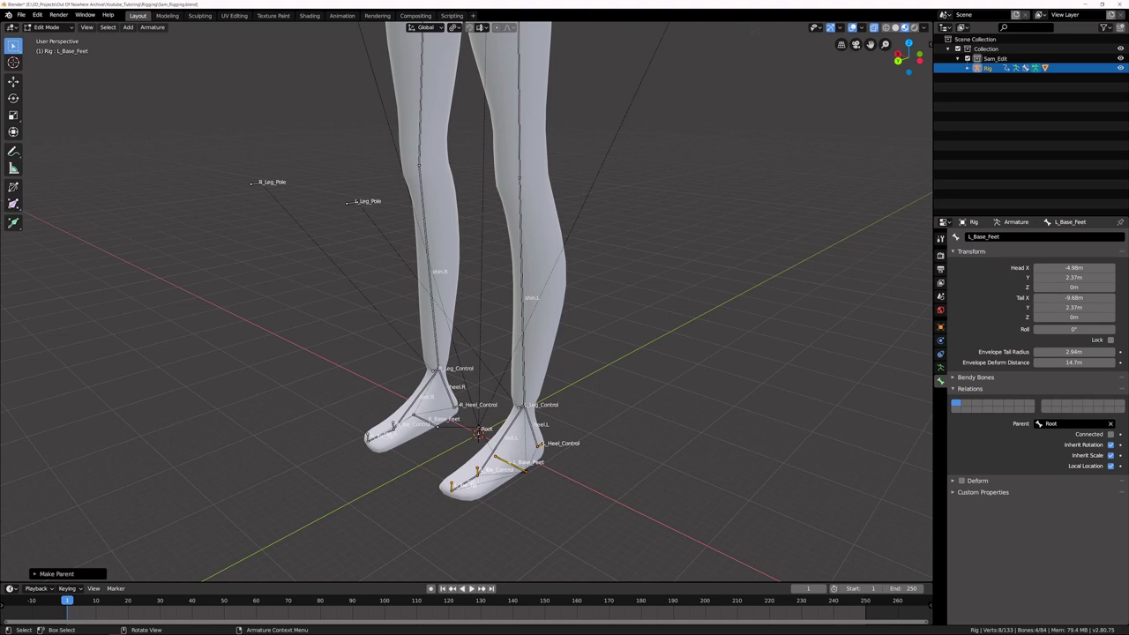
{"action": "key", "text": "ctrl+Tab"}
{"action": "middle_click_drag", "start_coordinate": [477, 472], "coordinate": [511, 453]}
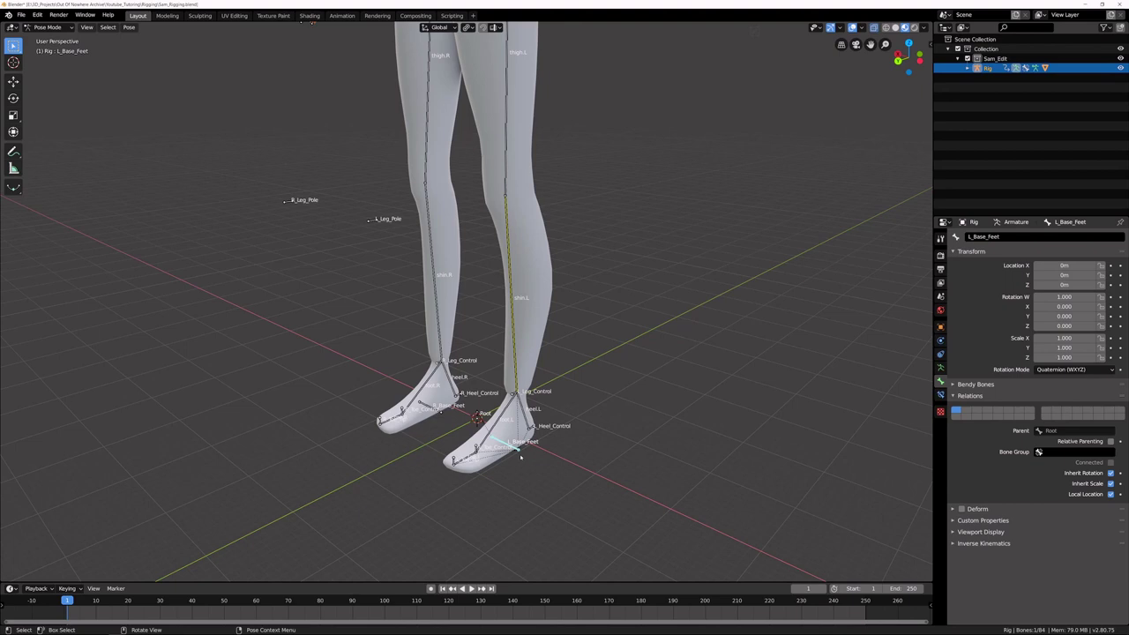
Step: Try moving the L_Base_Feet bone and rotating it about the global Z axis, and undo both transforms
{"action": "key", "text": "g"}
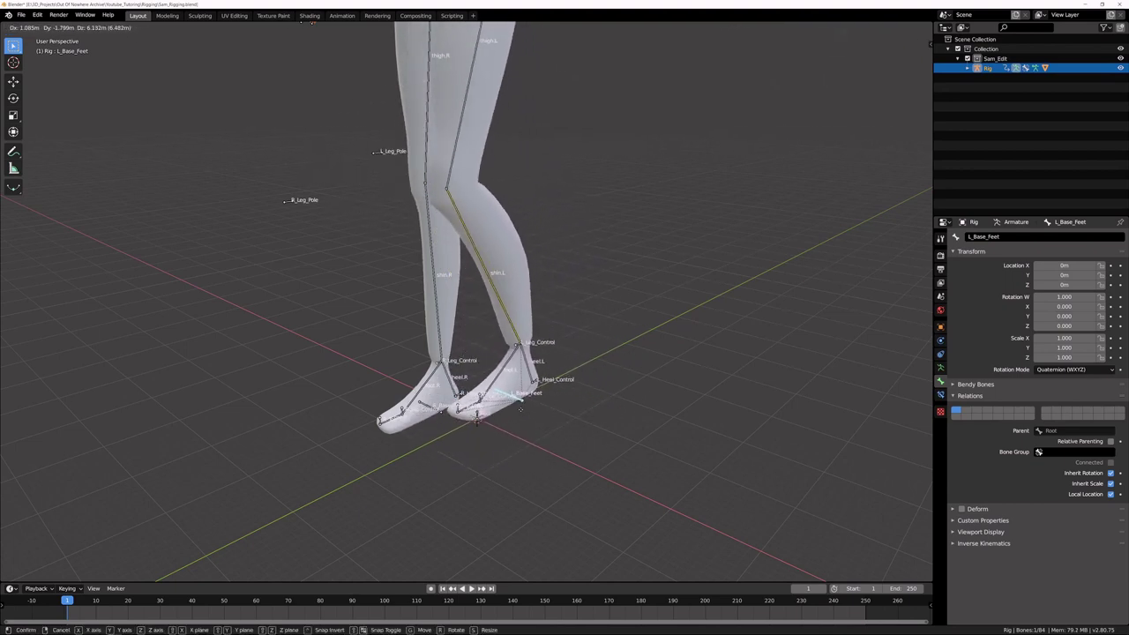
{"action": "left_click", "coordinate": [559, 429]}
{"action": "key", "text": "r"}
{"action": "key", "text": "z"}
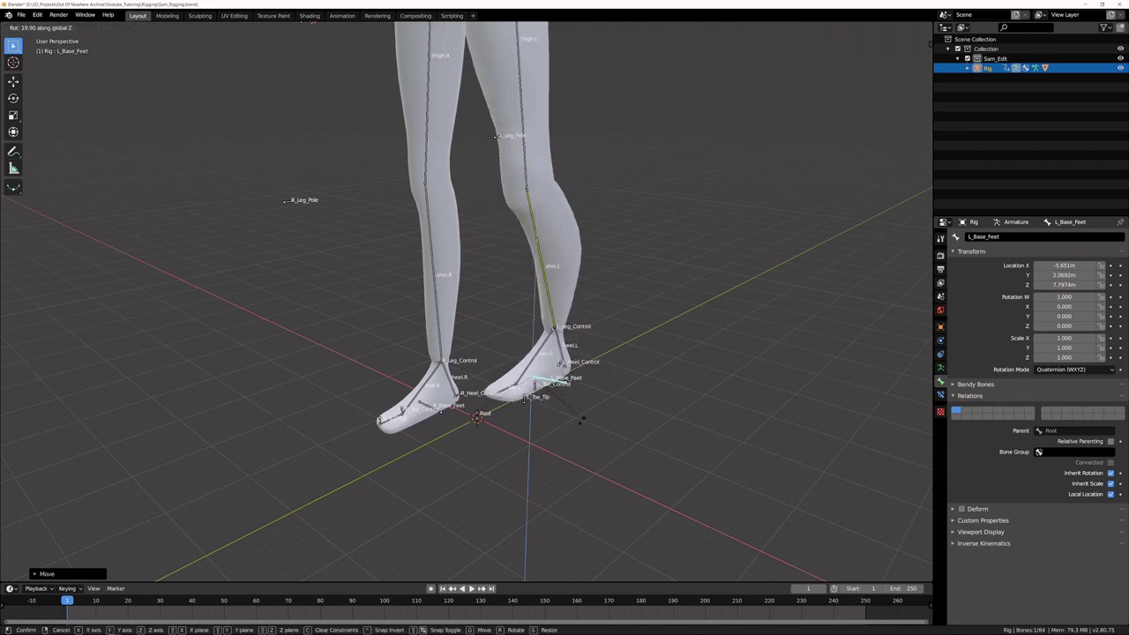
{"action": "left_click", "coordinate": [585, 433]}
{"action": "key", "text": "ctrl+z"}
{"action": "key", "text": "ctrl+z"}
{"action": "key", "text": "ctrl+z"}
{"action": "middle_click_drag", "start_coordinate": [487, 447], "coordinate": [486, 360], "text": "shift"}
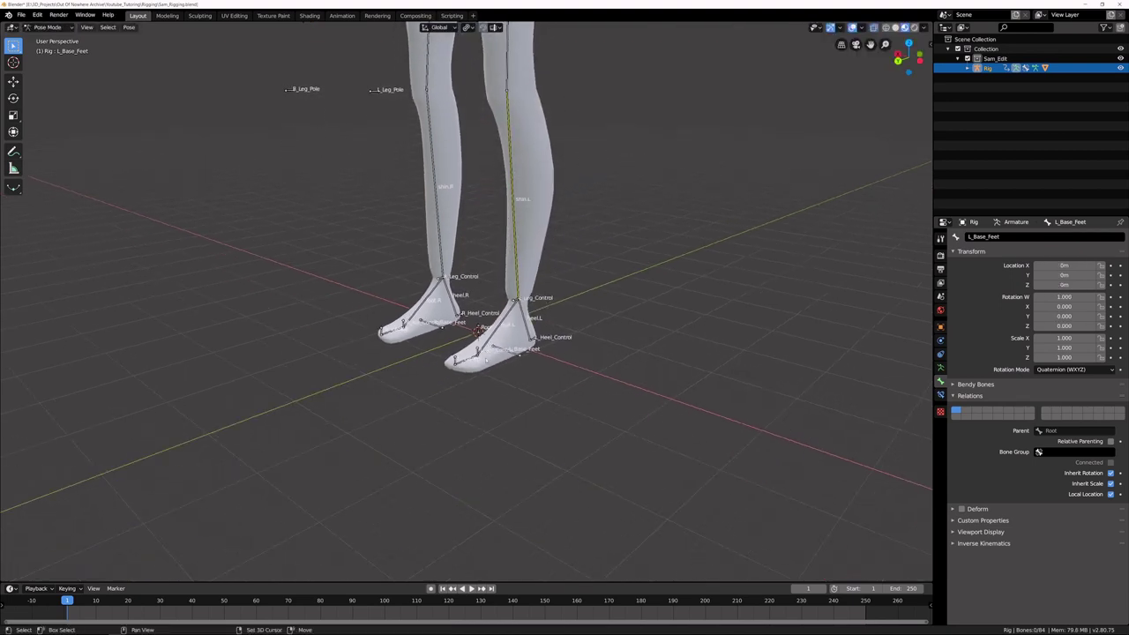
Step: Give the toe.L bone an Inverse Kinematics constraint targeting L_Toe_Tip in Rig, with a chain length of 1 and Stretch disabled
{"action": "scroll", "coordinate": [486, 360], "scroll_direction": "up", "scroll_amount": 4}
{"action": "middle_click_drag", "start_coordinate": [388, 414], "coordinate": [407, 430], "text": "shift"}
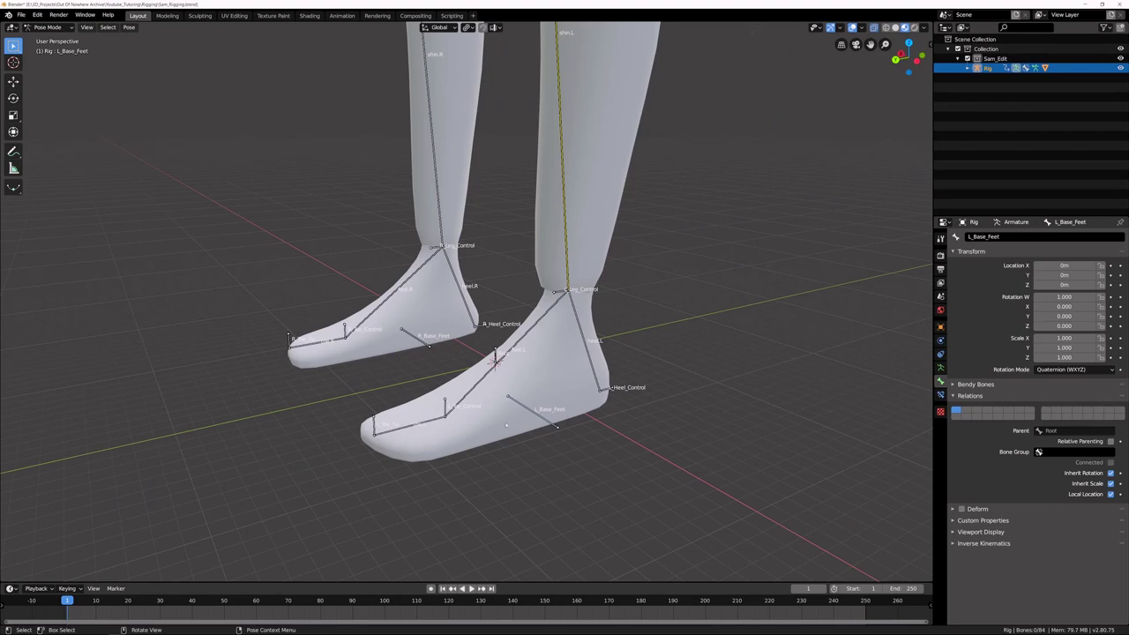
{"action": "mouse_move", "coordinate": [507, 425]}
{"action": "middle_mouse_down"}
{"action": "mouse_move", "coordinate": [521, 431]}
{"action": "mouse_move", "coordinate": [510, 431]}
{"action": "middle_mouse_up"}
{"action": "left_click", "coordinate": [401, 386]}
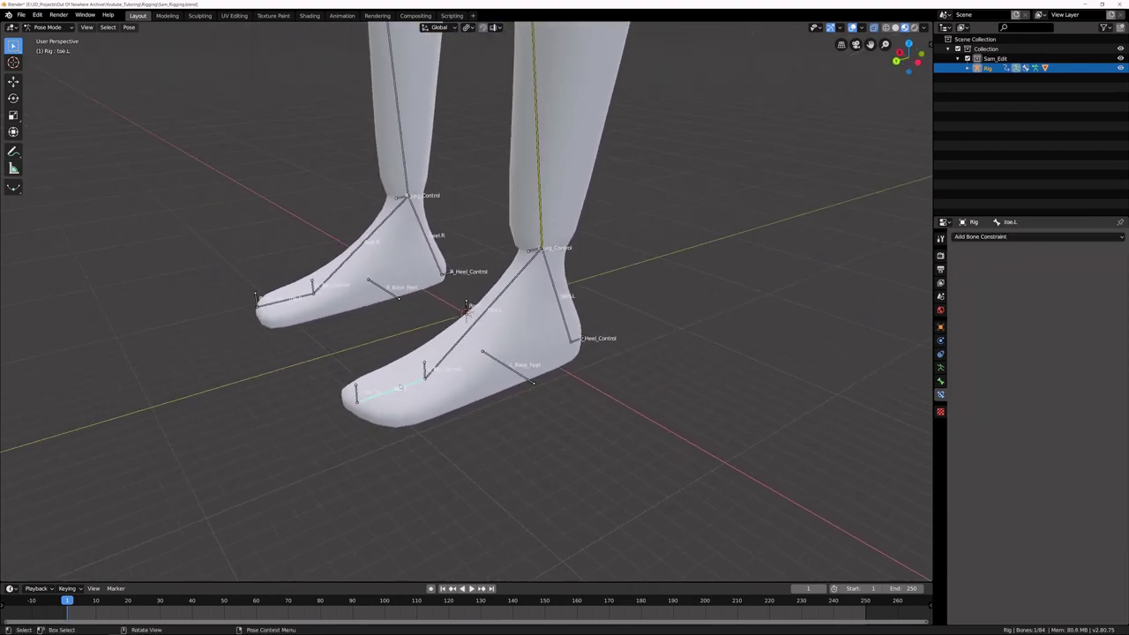
{"action": "left_click", "coordinate": [1015, 237]}
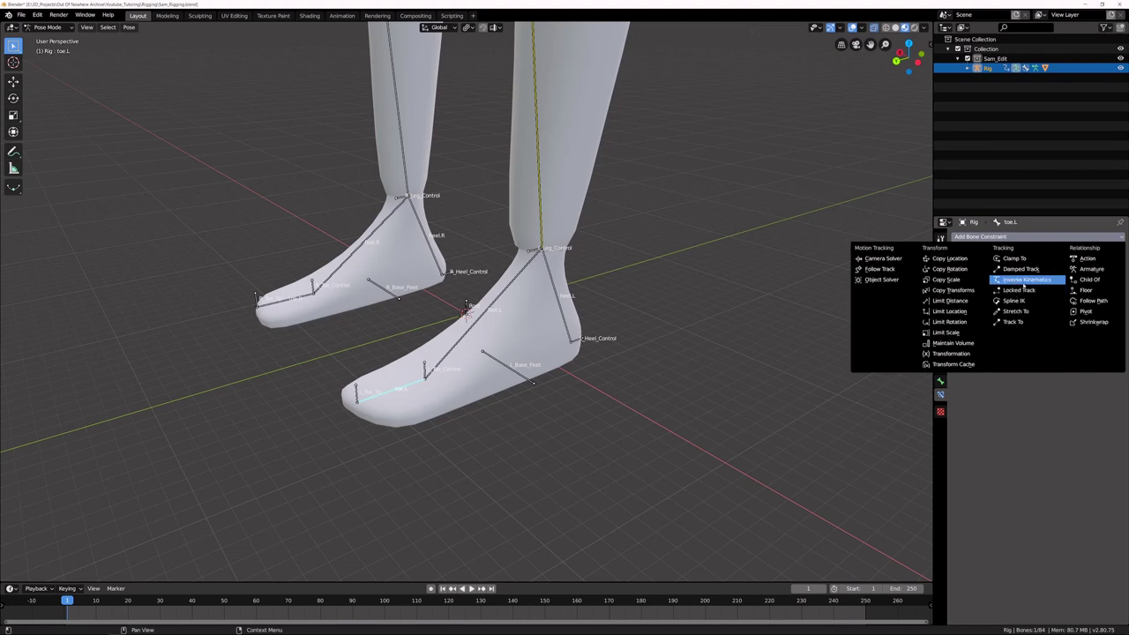
{"action": "left_click", "coordinate": [1024, 281]}
{"action": "left_click", "coordinate": [1023, 282]}
{"action": "type", "text": "tip"}
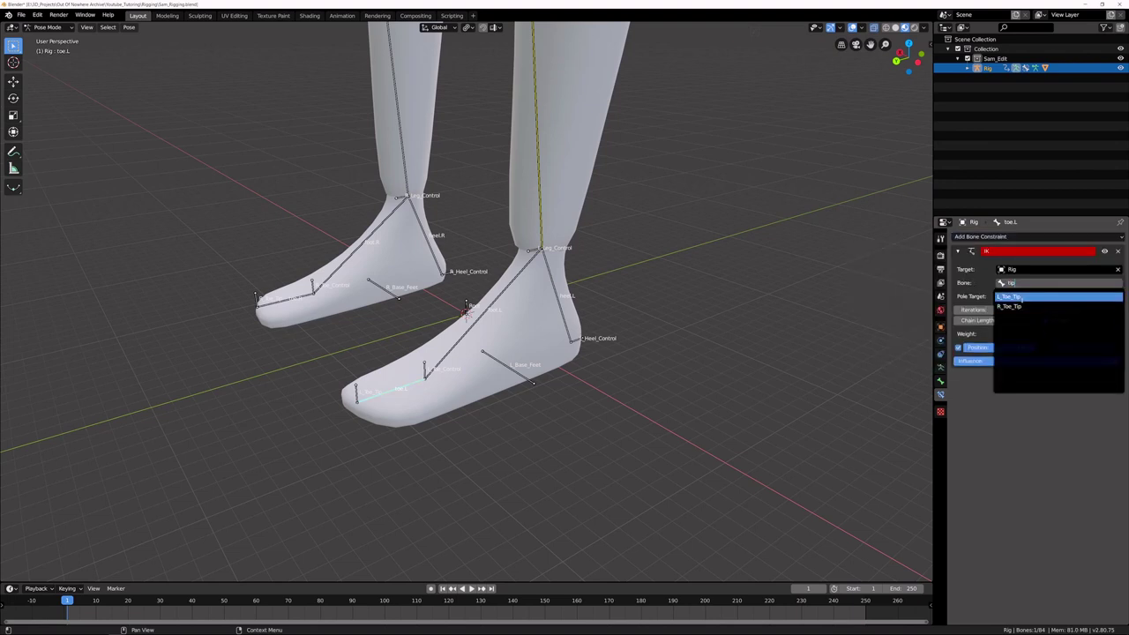
{"action": "left_click", "coordinate": [1021, 297]}
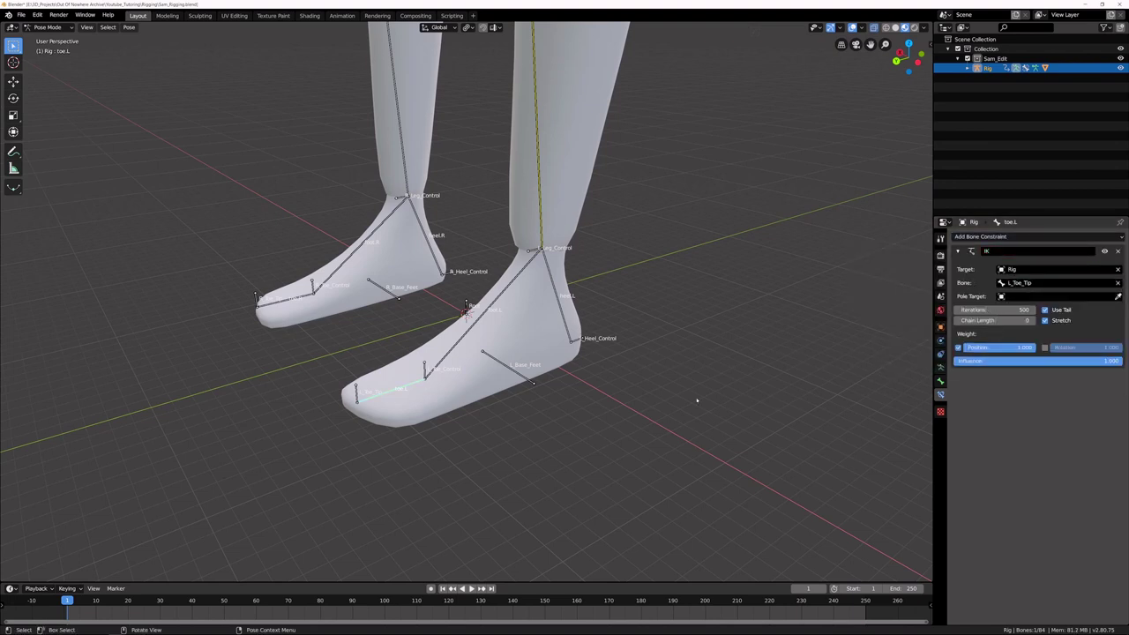
{"action": "left_click", "coordinate": [1029, 321]}
{"action": "left_click", "coordinate": [1045, 320]}
Step: Add an Inverse Kinematics constraint to foot.L targeting the Rig bone L_Toe_Control, with a chain length of 1
{"action": "left_click", "coordinate": [470, 309]}
{"action": "left_click", "coordinate": [1023, 237]}
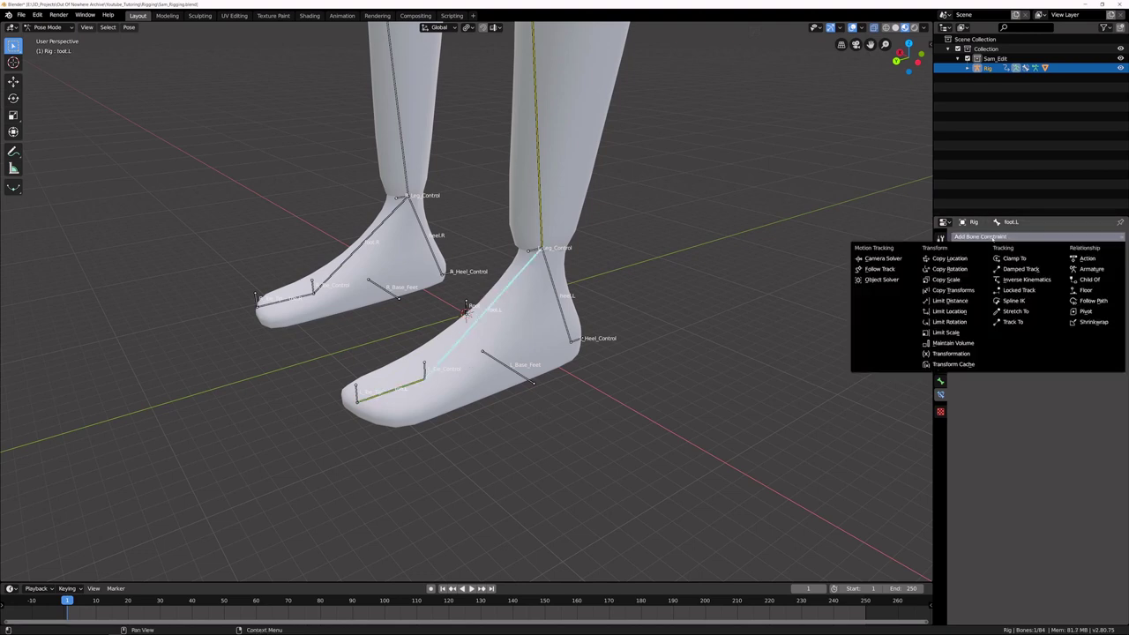
{"action": "left_click", "coordinate": [1038, 280]}
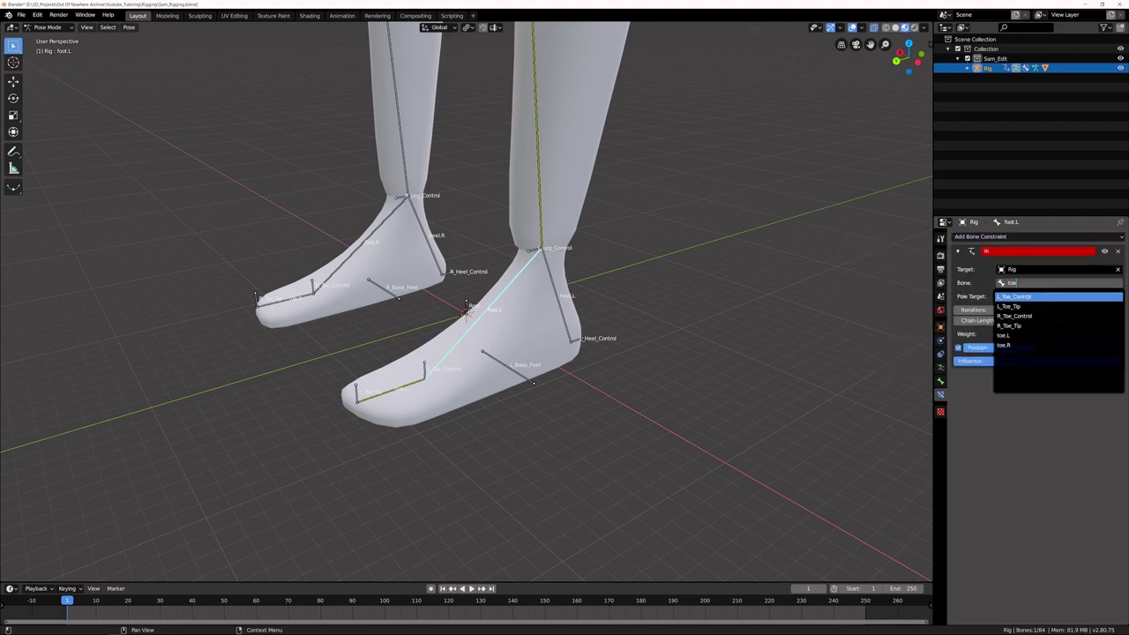
{"action": "key", "text": "Return"}
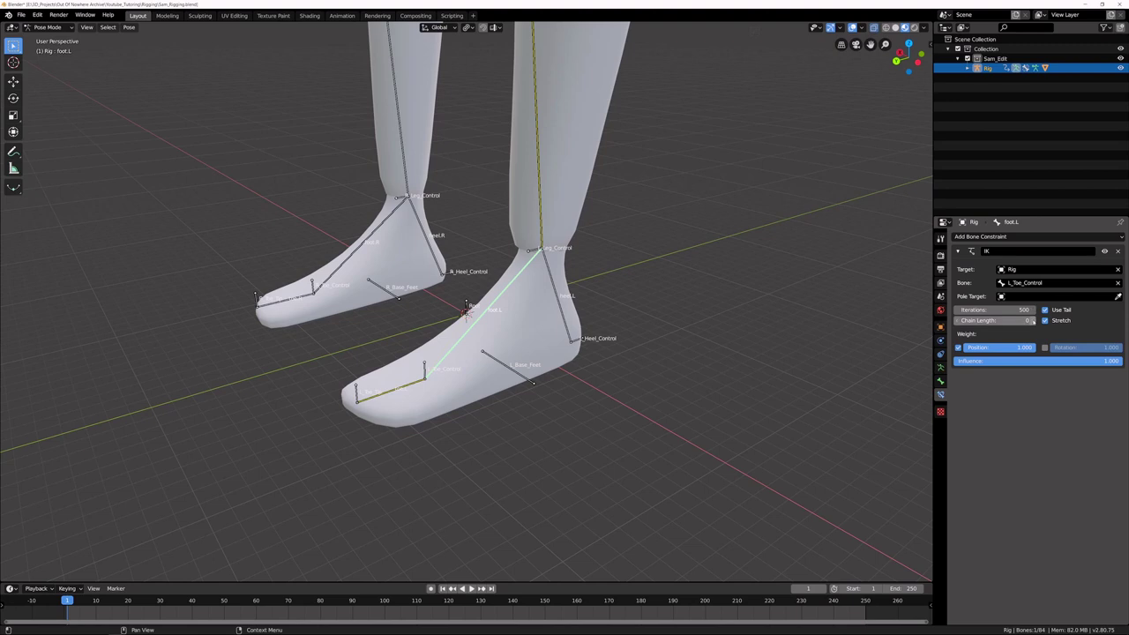
{"action": "left_click", "coordinate": [1033, 321]}
Step: Constrain heel.L with Inverse Kinematics to L_Heel_Control in Rig, using a chain length of 1 and no Stretch
{"action": "left_click", "coordinate": [560, 311]}
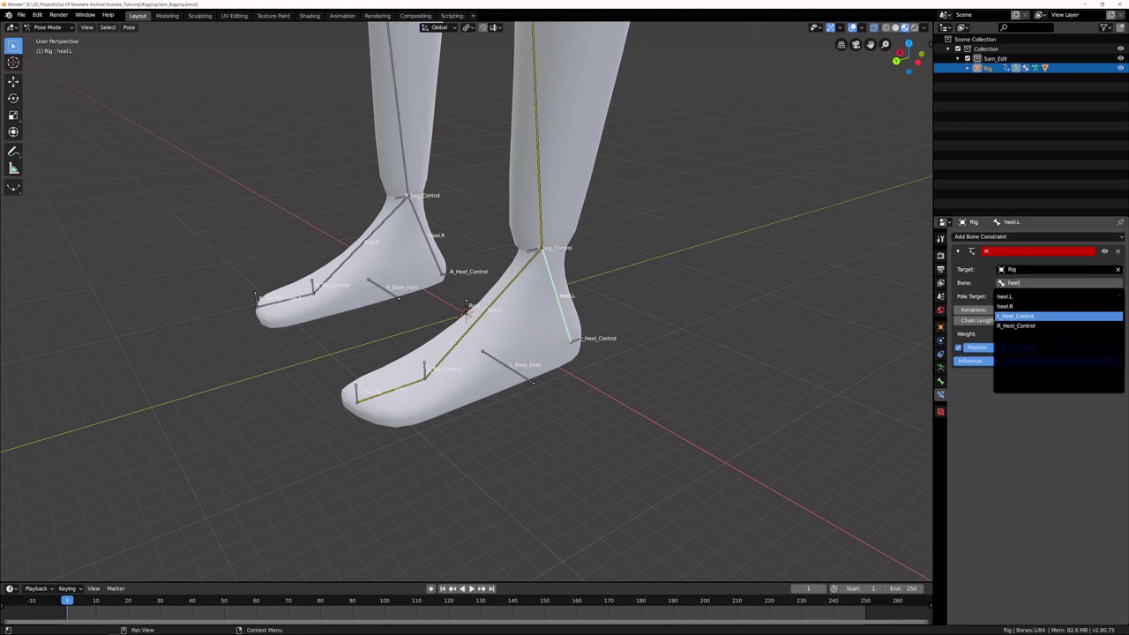
{"action": "left_click", "coordinate": [1036, 317]}
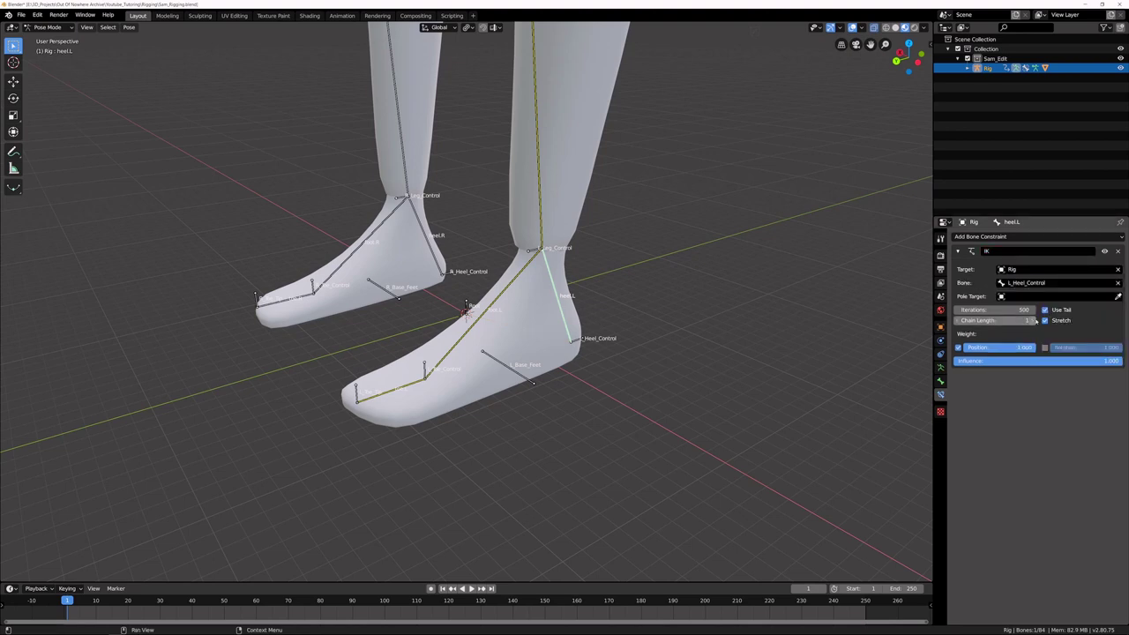
{"action": "left_click", "coordinate": [1045, 321]}
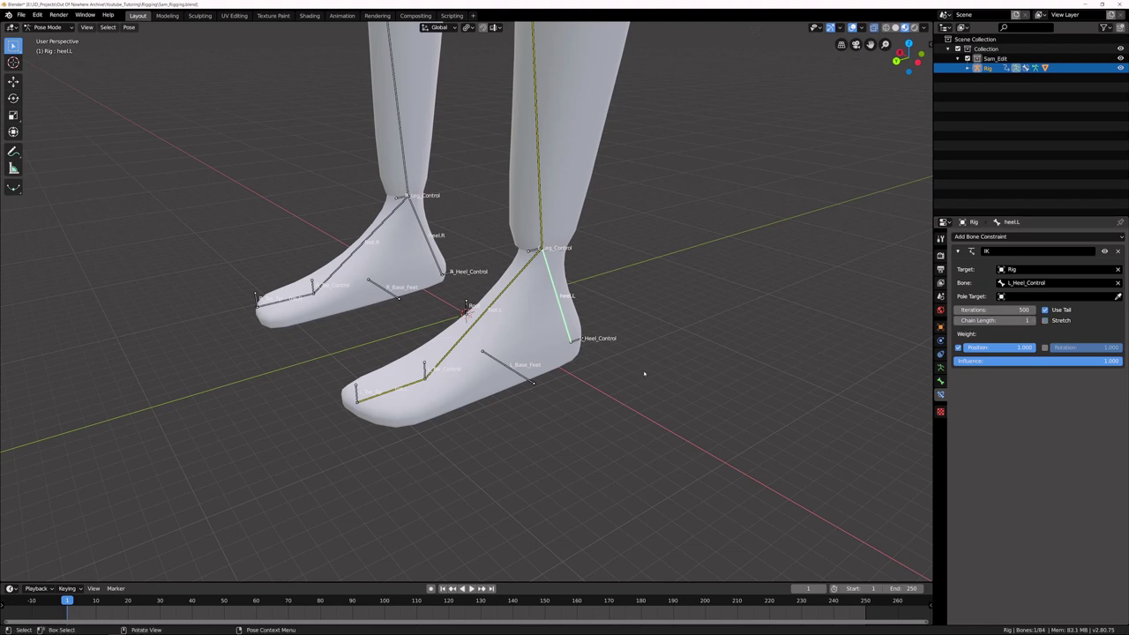
Step: Try rotating the L_Base_Feet bone about the global Z, Y and X axes, cancel the rotation and deselect the bone
{"action": "left_click", "coordinate": [509, 372]}
{"action": "key", "text": "r"}
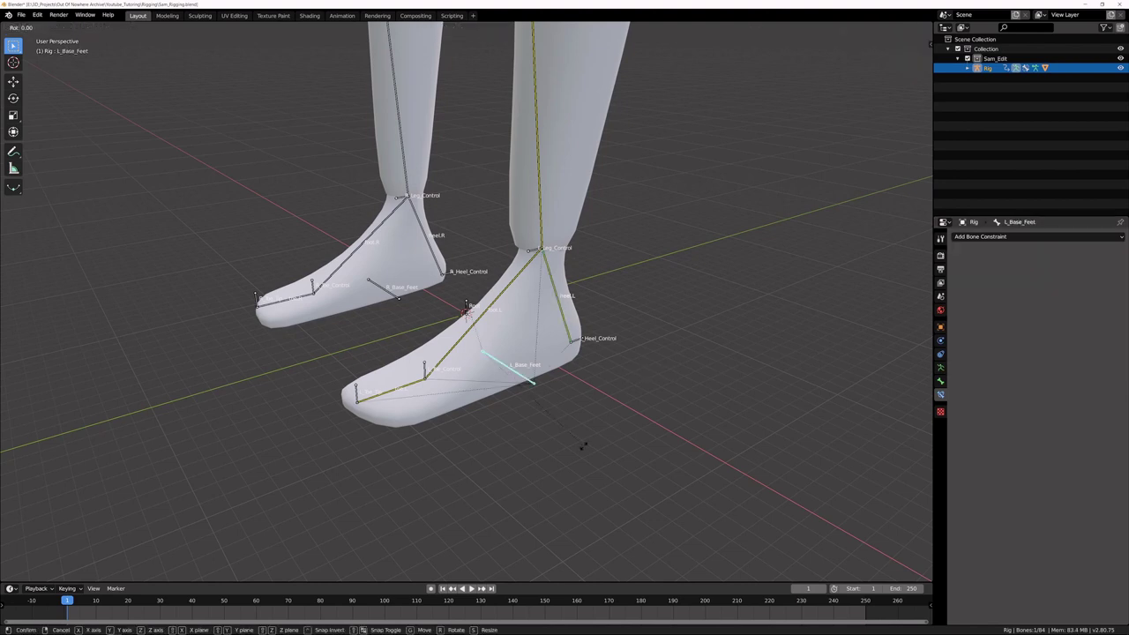
{"action": "key", "text": "z"}
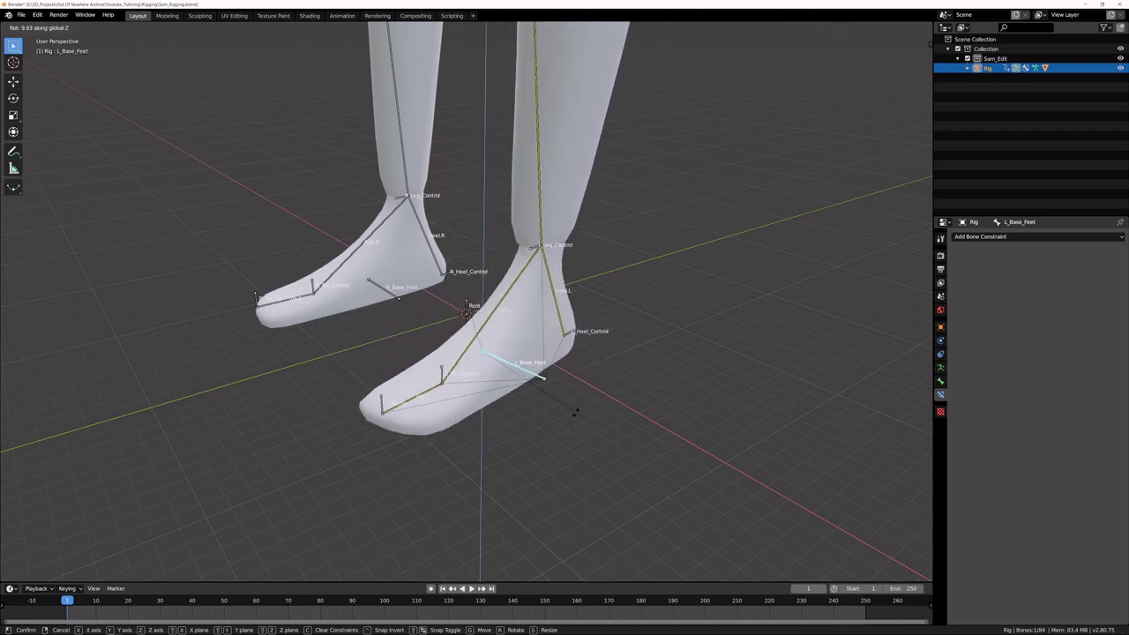
{"action": "key", "text": "y"}
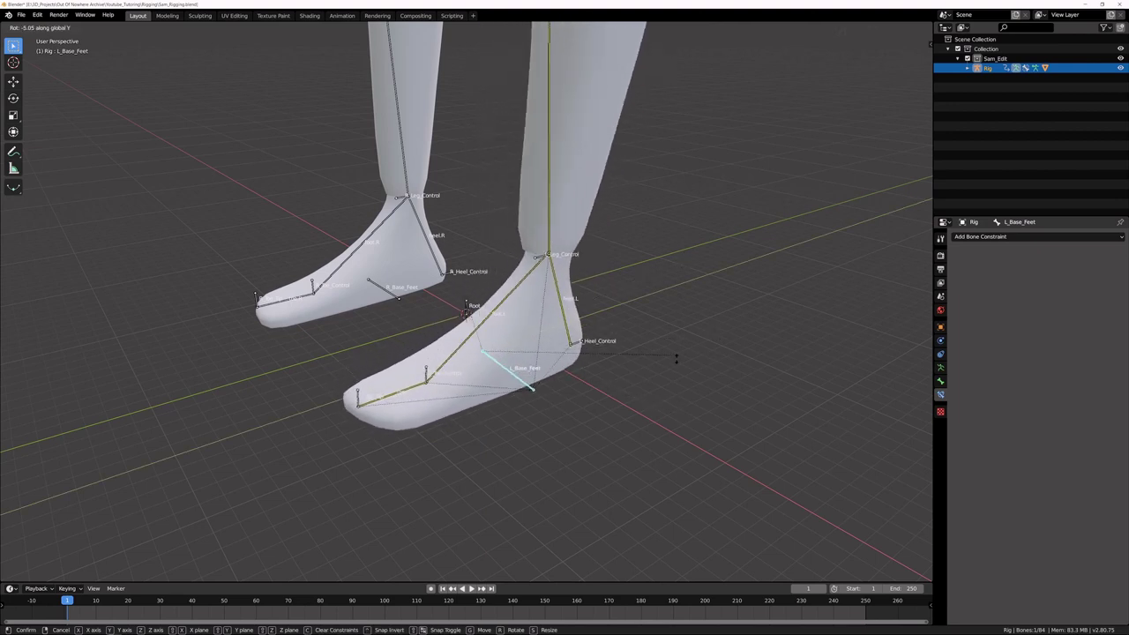
{"action": "key", "text": "z"}
{"action": "key", "text": "x"}
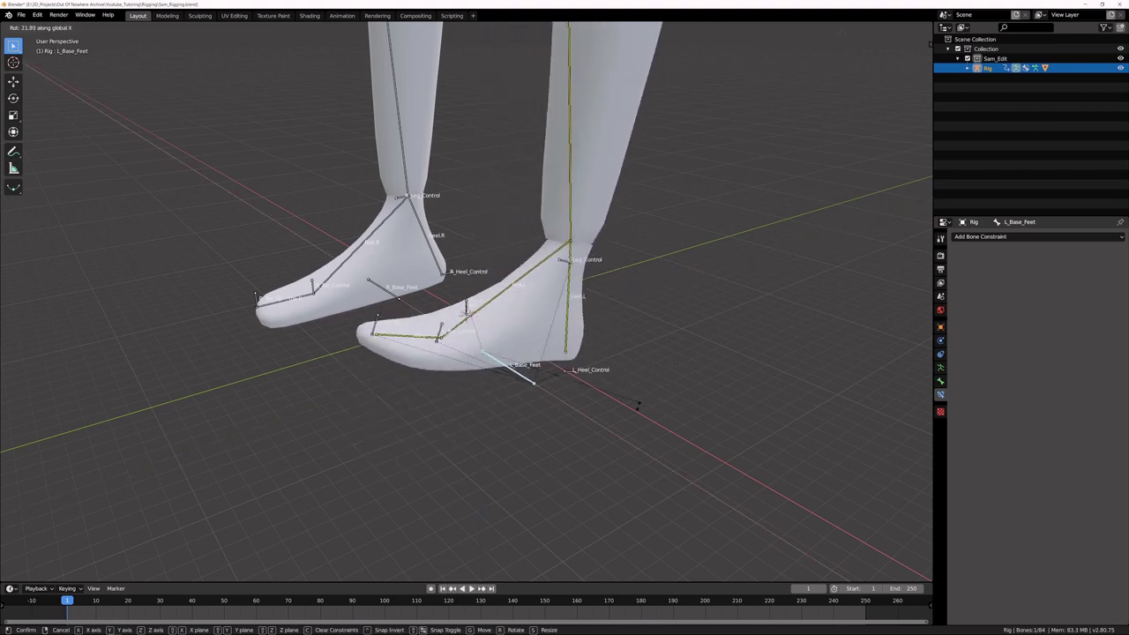
{"action": "right_click", "coordinate": [643, 368]}
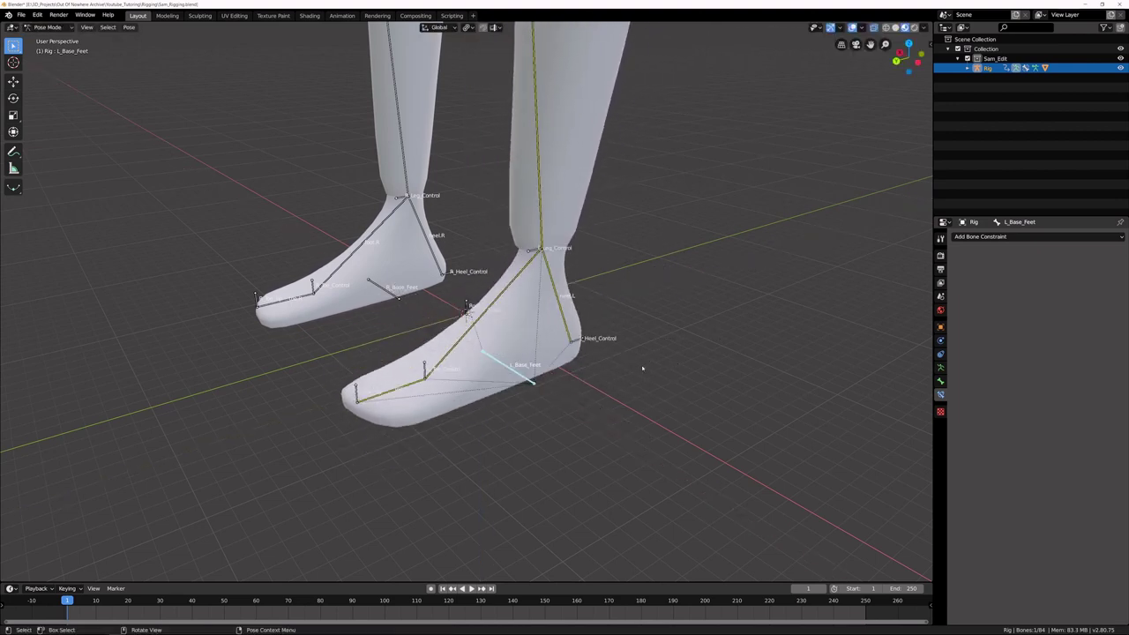
{"action": "key", "text": "alt+a"}
{"action": "scroll", "coordinate": [517, 397], "scroll_direction": "down", "scroll_amount": 1}
{"action": "middle_click_drag", "start_coordinate": [544, 283], "coordinate": [543, 338], "text": "shift"}
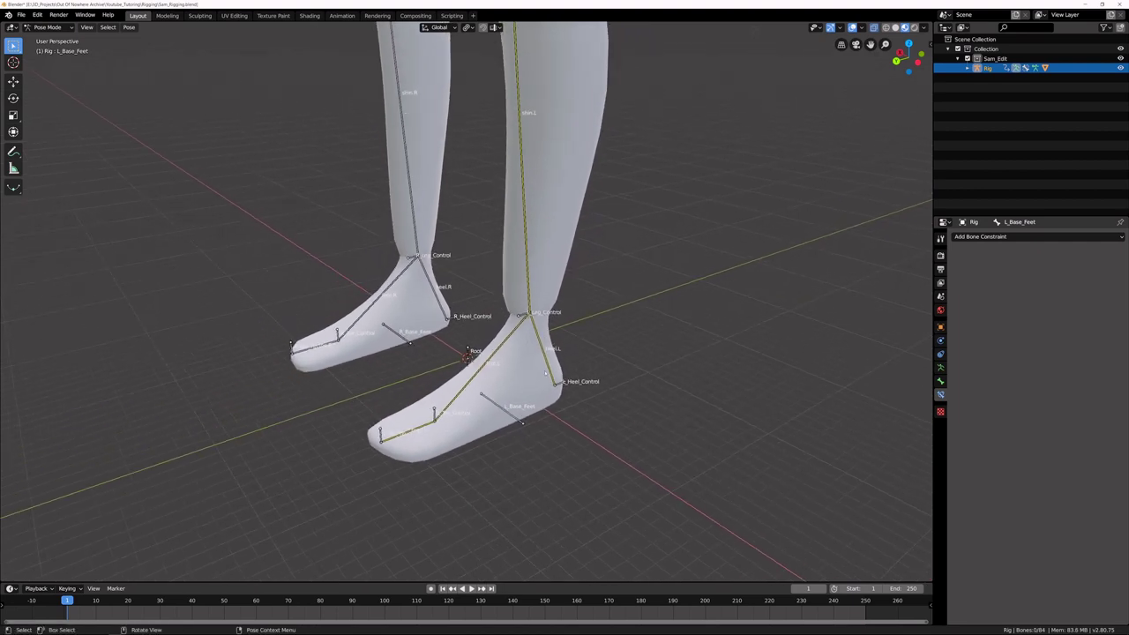
{"action": "middle_click_drag", "start_coordinate": [492, 424], "coordinate": [487, 400], "text": "shift"}
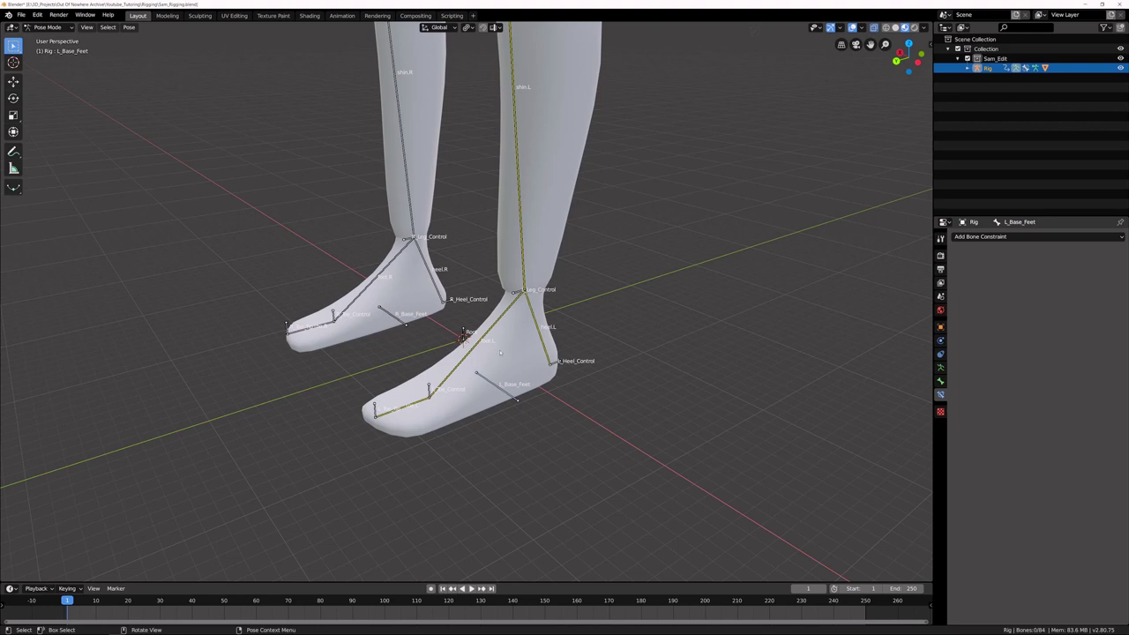
{"action": "mouse_move", "coordinate": [499, 353]}
{"action": "middle_mouse_down"}
{"action": "mouse_move", "coordinate": [524, 344]}
{"action": "mouse_move", "coordinate": [496, 358]}
{"action": "middle_mouse_up"}
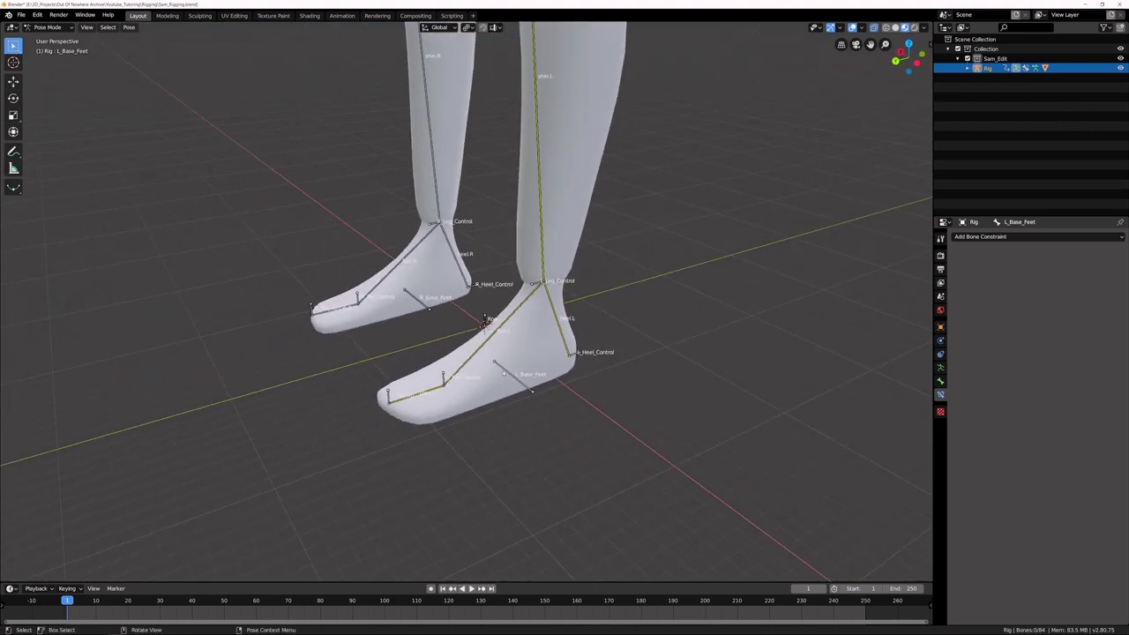
{"action": "middle_click_drag", "start_coordinate": [474, 378], "coordinate": [439, 426]}
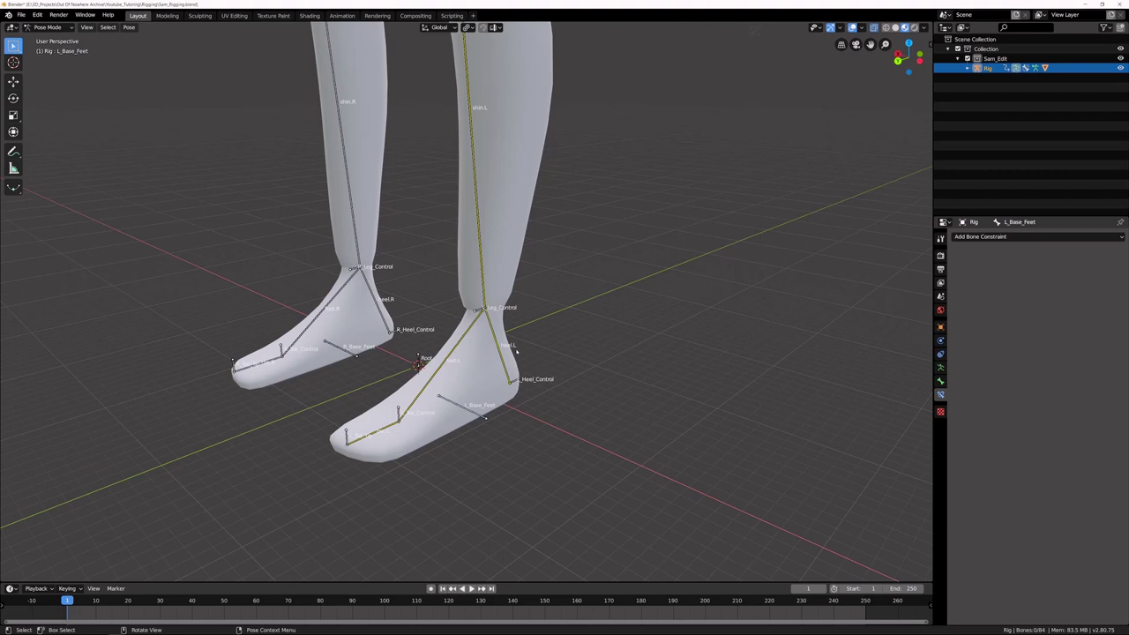
Step: Try moving the L_Base_Feet bone freely to test the whole left leg, and cancel the move
{"action": "scroll", "coordinate": [517, 352], "scroll_direction": "down", "scroll_amount": 5}
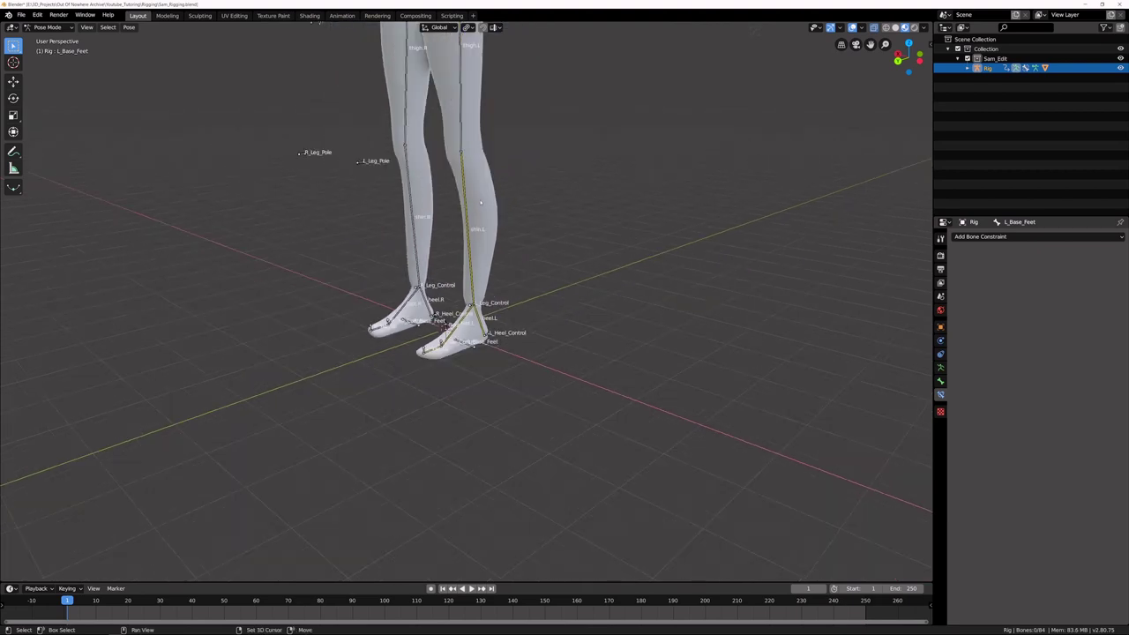
{"action": "middle_click_drag", "start_coordinate": [478, 227], "coordinate": [581, 340], "text": "shift"}
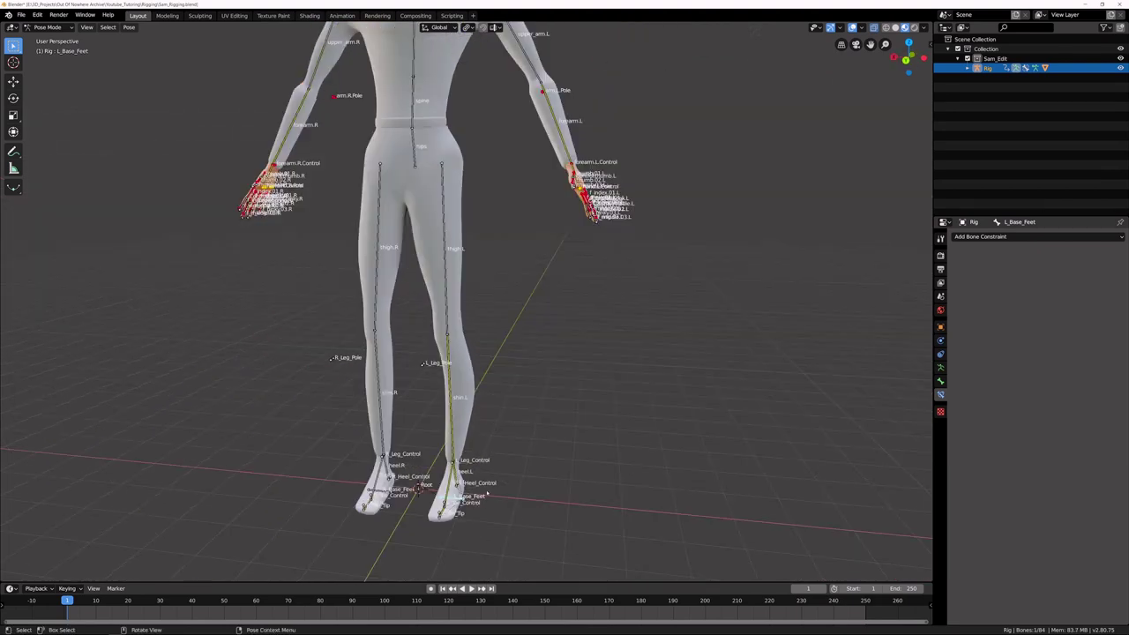
{"action": "left_click", "coordinate": [463, 494]}
{"action": "key", "text": "g"}
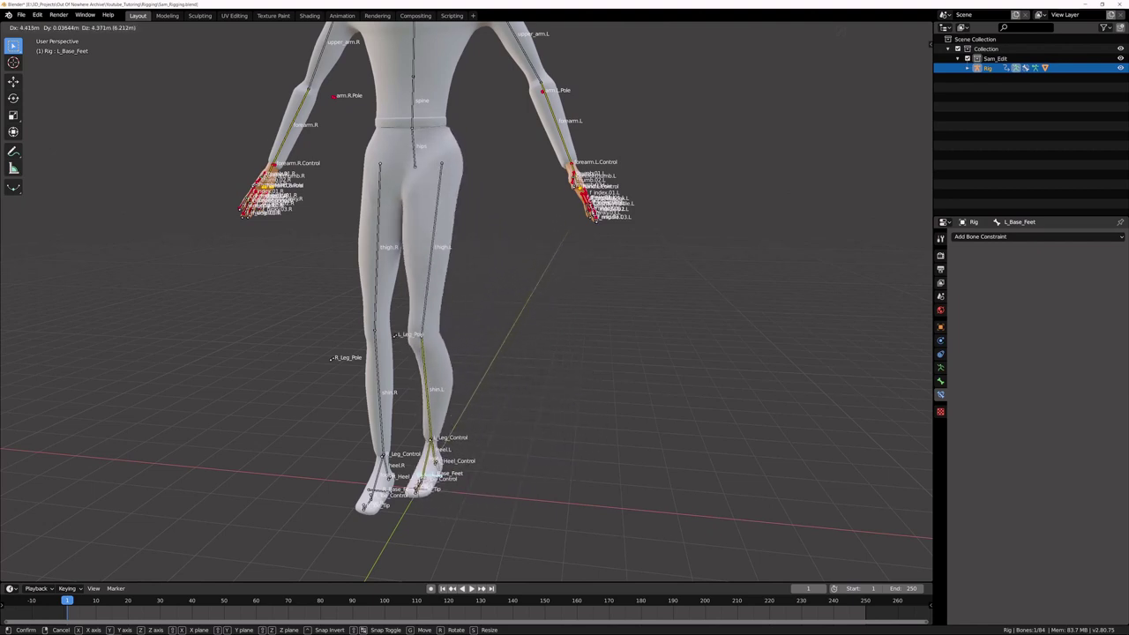
{"action": "right_click", "coordinate": [501, 479]}
{"action": "left_click", "coordinate": [501, 478]}
Step: Try moving the L_Toe_Tip bone along the global Z axis to test the toe's IK
{"action": "mouse_move", "coordinate": [501, 478]}
{"action": "middle_mouse_down"}
{"action": "mouse_move", "coordinate": [491, 462]}
{"action": "mouse_move", "coordinate": [520, 464]}
{"action": "mouse_move", "coordinate": [484, 462]}
{"action": "mouse_move", "coordinate": [502, 478]}
{"action": "middle_mouse_up"}
{"action": "scroll", "coordinate": [490, 463], "scroll_direction": "up", "scroll_amount": 4}
{"action": "left_click", "coordinate": [488, 465]}
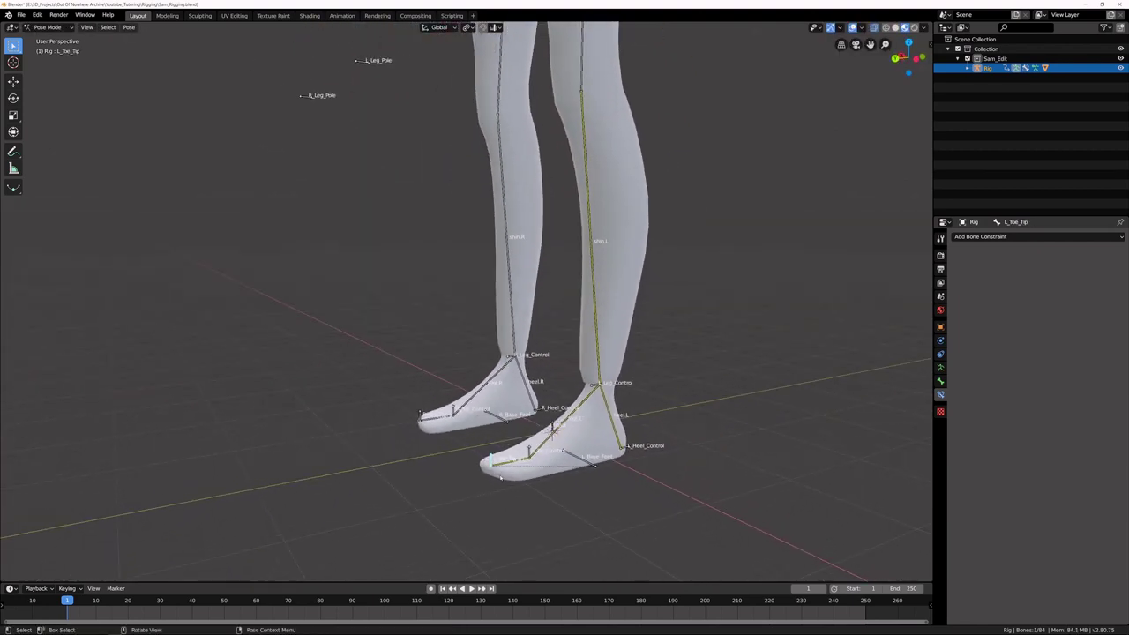
{"action": "key", "text": "g"}
{"action": "key", "text": "z"}
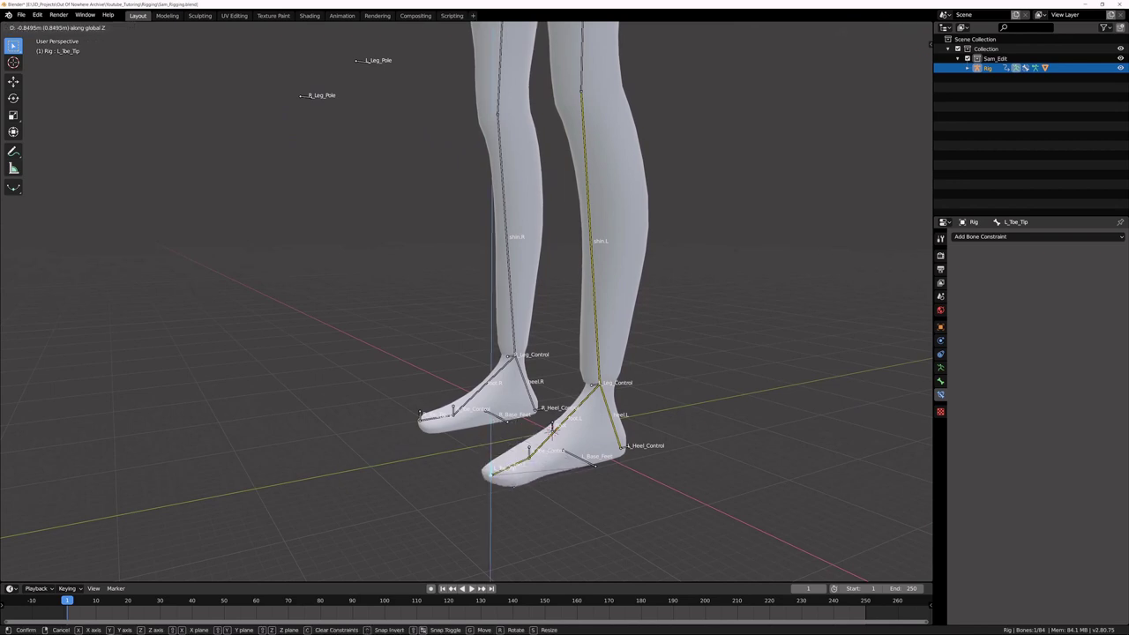
{"action": "key", "text": "Return"}
{"action": "middle_click_drag", "start_coordinate": [500, 453], "coordinate": [521, 455]}
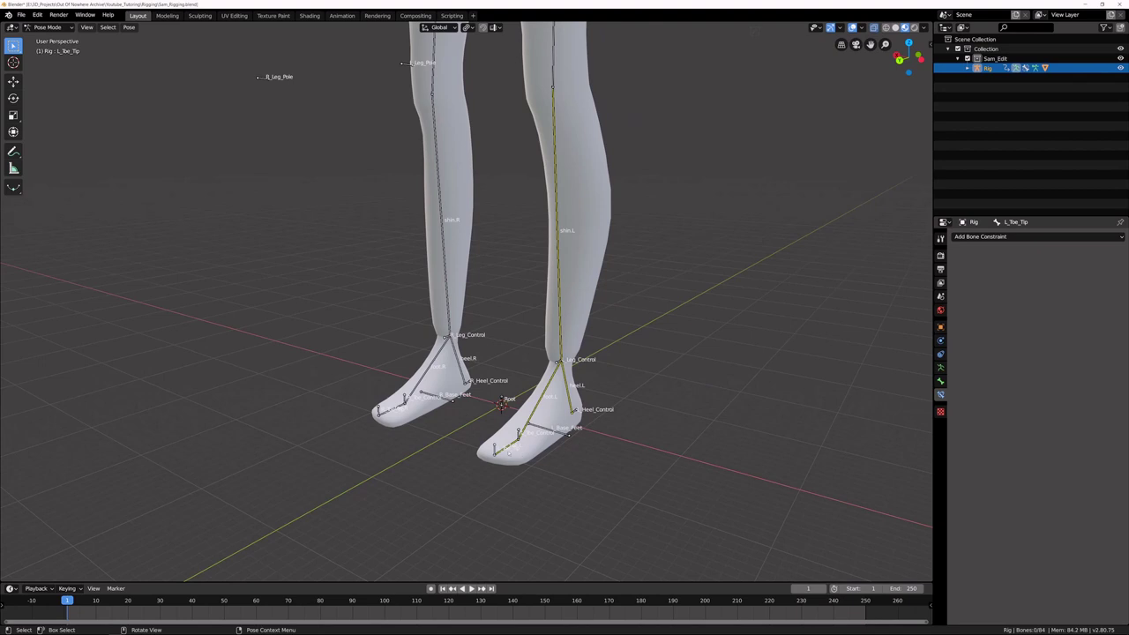
Step: Try lifting the left foot by moving L_Base_Feet, and undo the move
{"action": "scroll", "coordinate": [577, 420], "scroll_direction": "down", "scroll_amount": 3}
{"action": "middle_click_drag", "start_coordinate": [552, 356], "coordinate": [546, 451], "text": "shift"}
{"action": "left_click", "coordinate": [507, 432]}
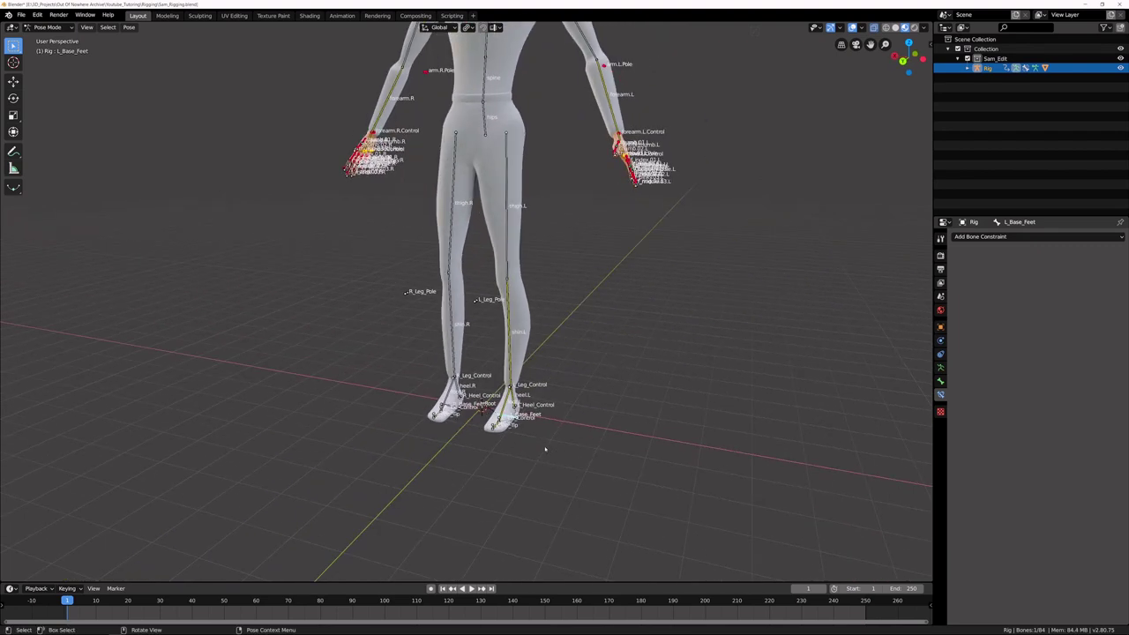
{"action": "key", "text": "g"}
{"action": "left_click", "coordinate": [551, 385]}
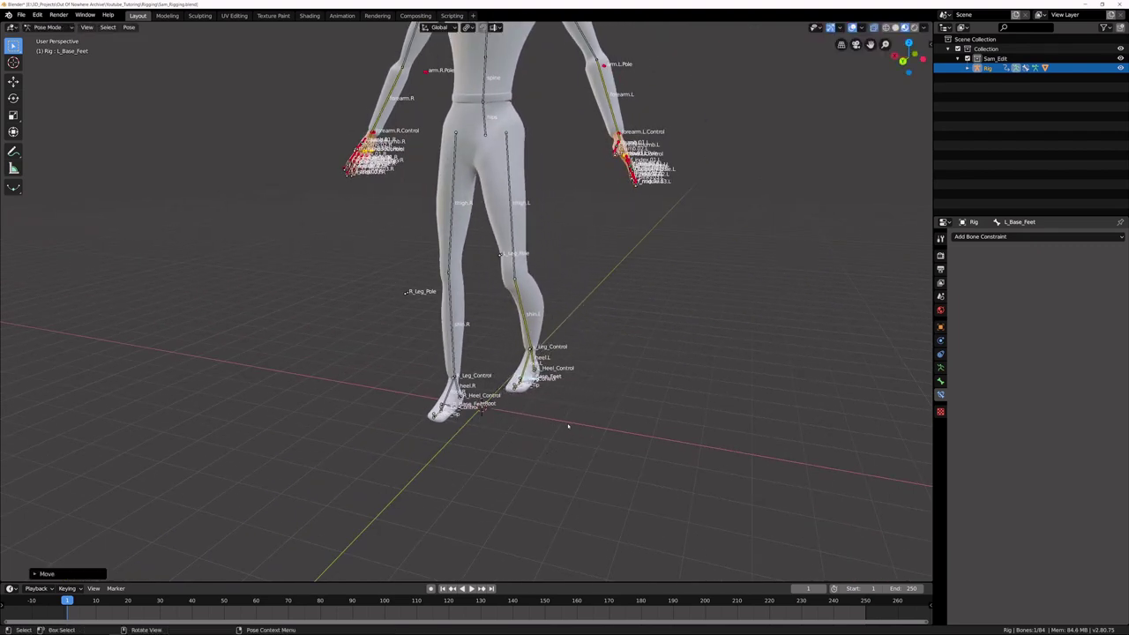
{"action": "key", "text": "g"}
{"action": "right_click", "coordinate": [575, 398]}
{"action": "key", "text": "ctrl+z"}
Step: Examine the Inherit Rotation setting in the bone relations of L_Leg_Control
{"action": "scroll", "coordinate": [559, 397], "scroll_direction": "up", "scroll_amount": 2}
{"action": "middle_click_drag", "start_coordinate": [539, 408], "coordinate": [449, 294]}
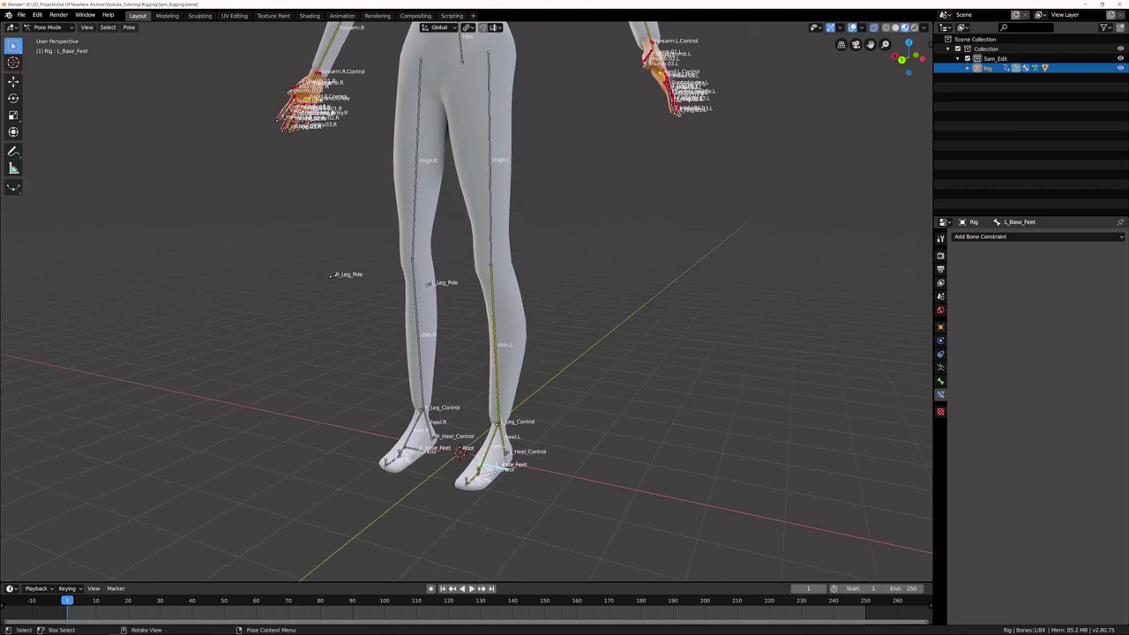
{"action": "middle_click_drag", "start_coordinate": [505, 434], "coordinate": [510, 432]}
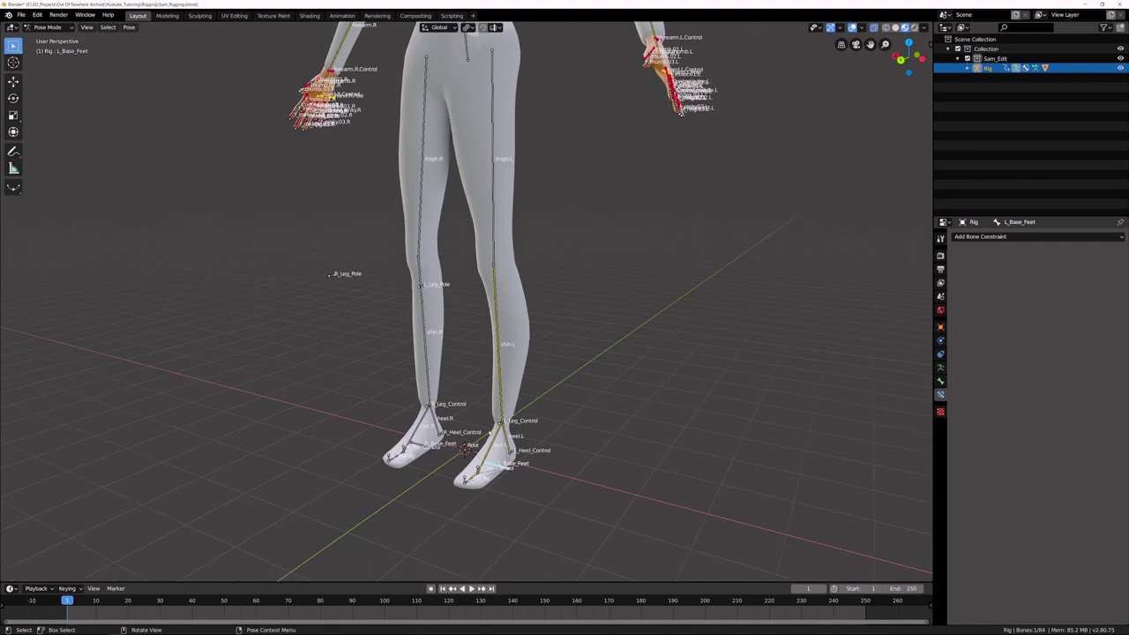
{"action": "left_click", "coordinate": [500, 424]}
{"action": "left_click", "coordinate": [940, 381]}
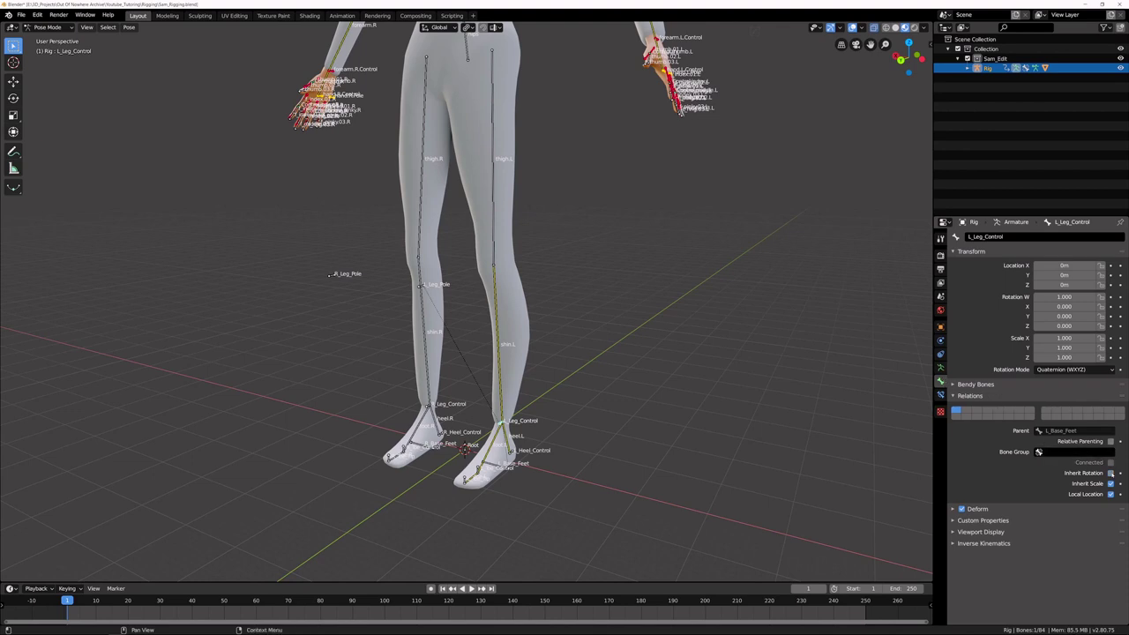
Step: Try rotating the L_Base_Feet bone freely, and cancel the rotation
{"action": "left_click", "coordinate": [505, 473]}
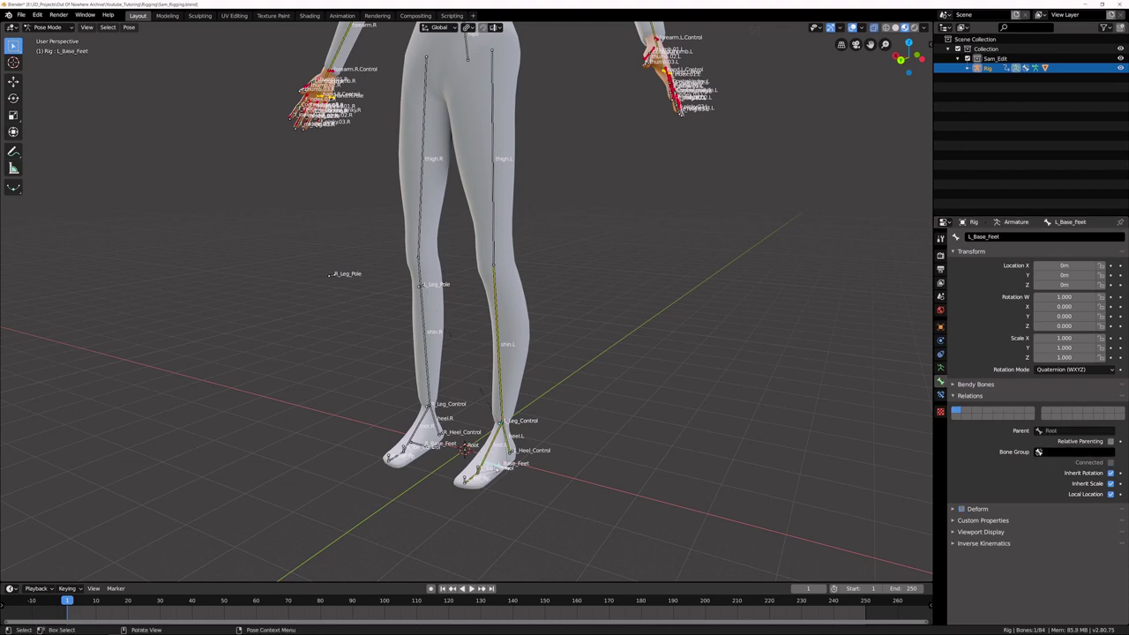
{"action": "middle_click_drag", "start_coordinate": [505, 474], "coordinate": [530, 475]}
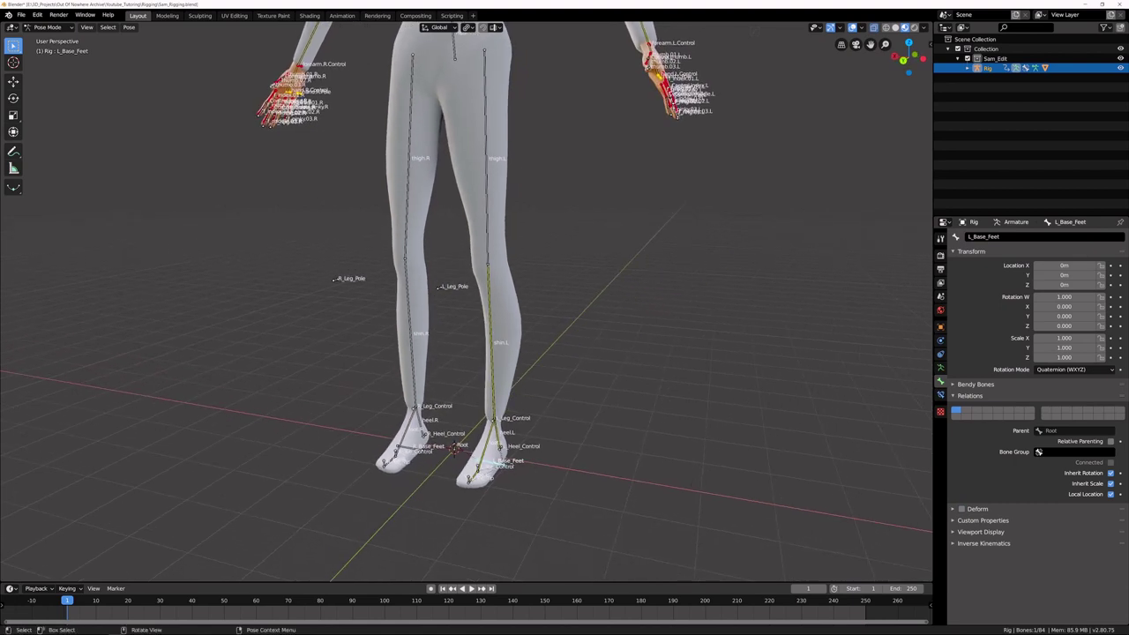
{"action": "key", "text": "r"}
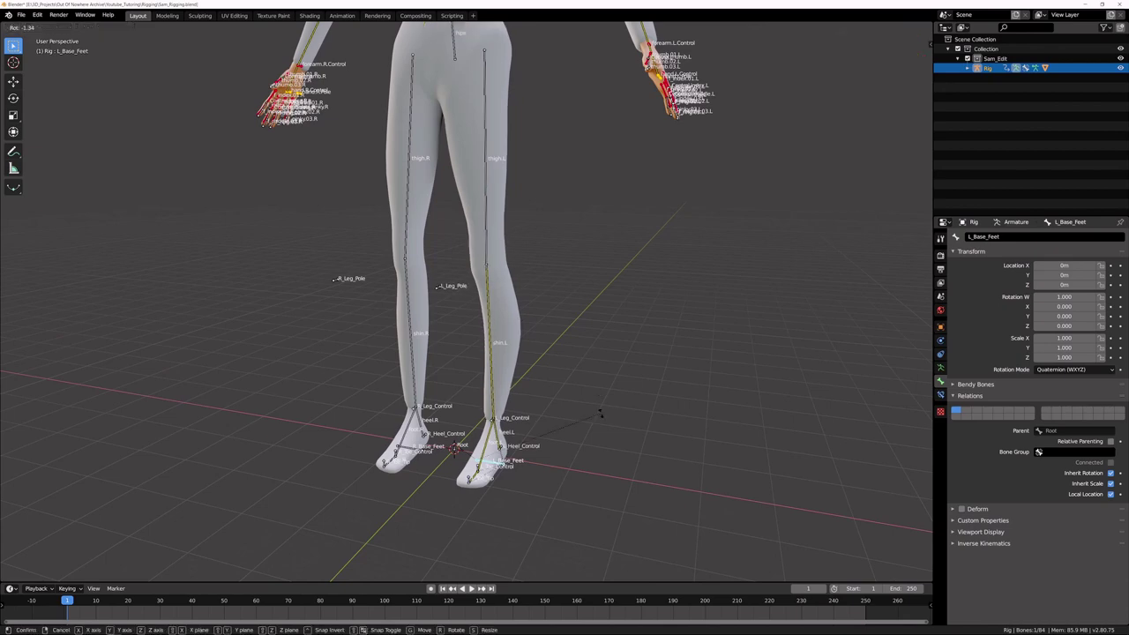
{"action": "right_click", "coordinate": [582, 423]}
{"action": "middle_click_drag", "start_coordinate": [632, 446], "coordinate": [480, 494]}
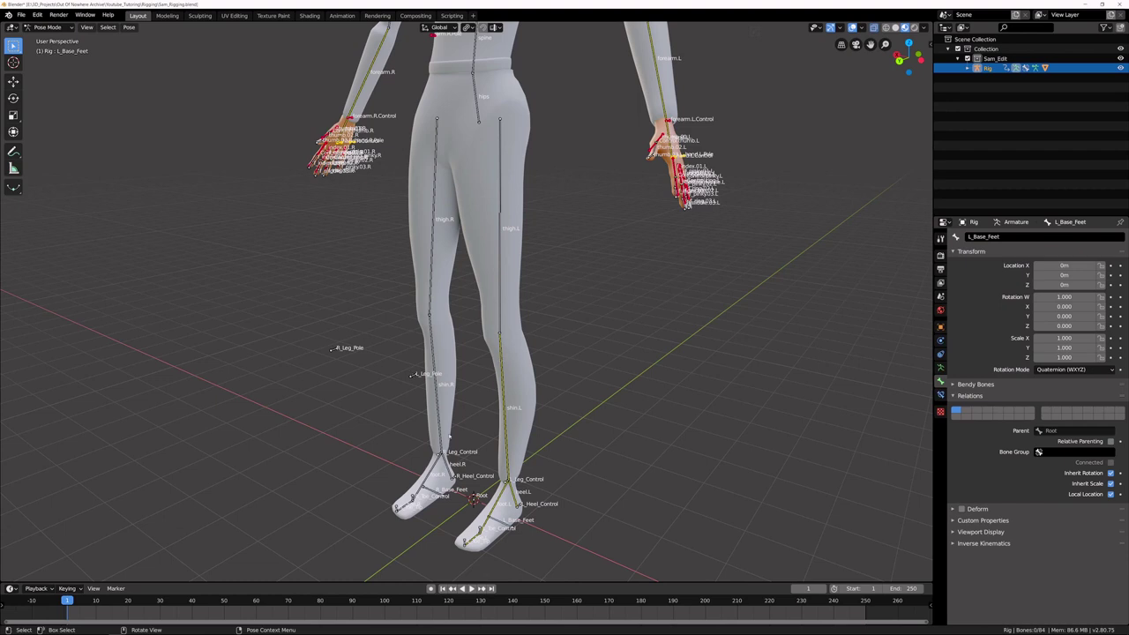
{"action": "middle_click_drag", "start_coordinate": [450, 436], "coordinate": [438, 400], "text": "shift"}
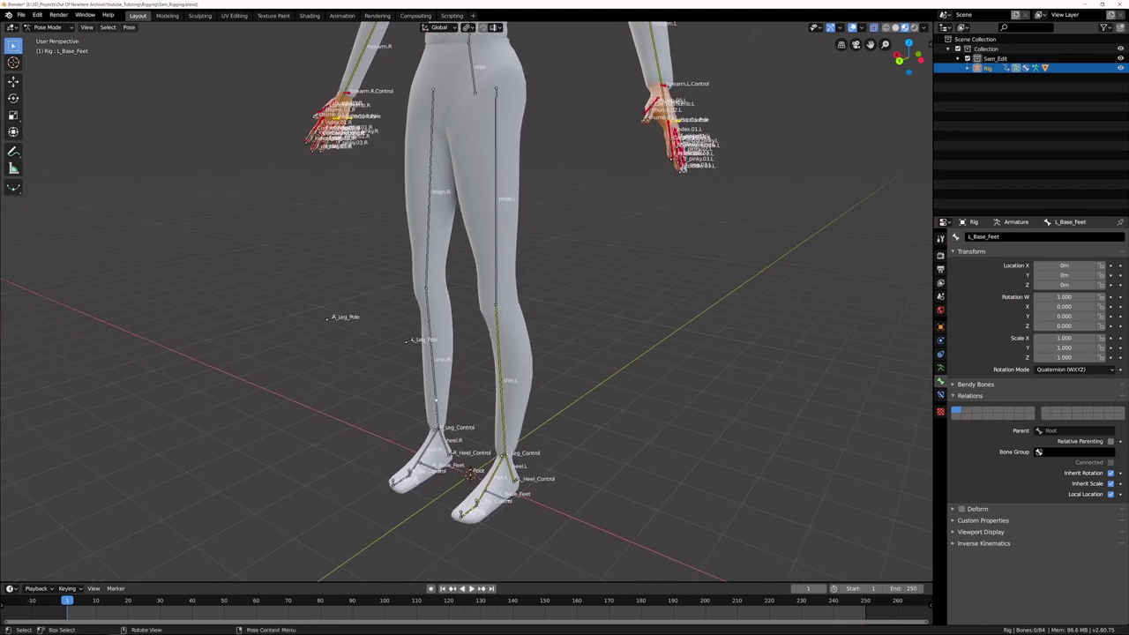
{"action": "left_click", "coordinate": [435, 397]}
{"action": "left_click", "coordinate": [986, 236]}
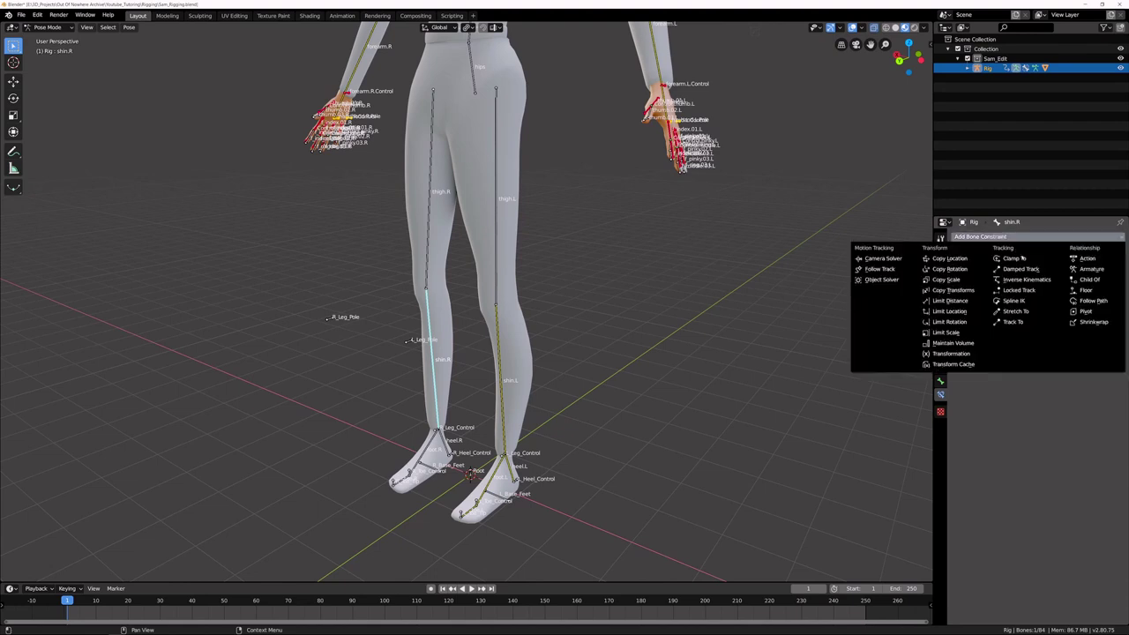
{"action": "left_click", "coordinate": [559, 391]}
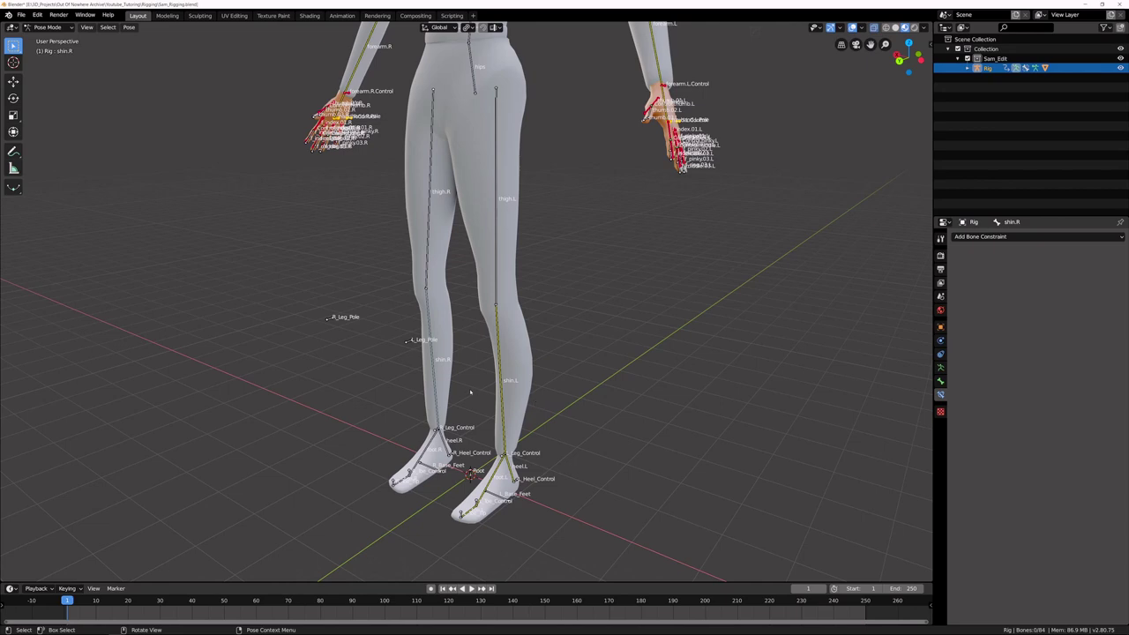
{"action": "middle_click_drag", "start_coordinate": [471, 392], "coordinate": [530, 364]}
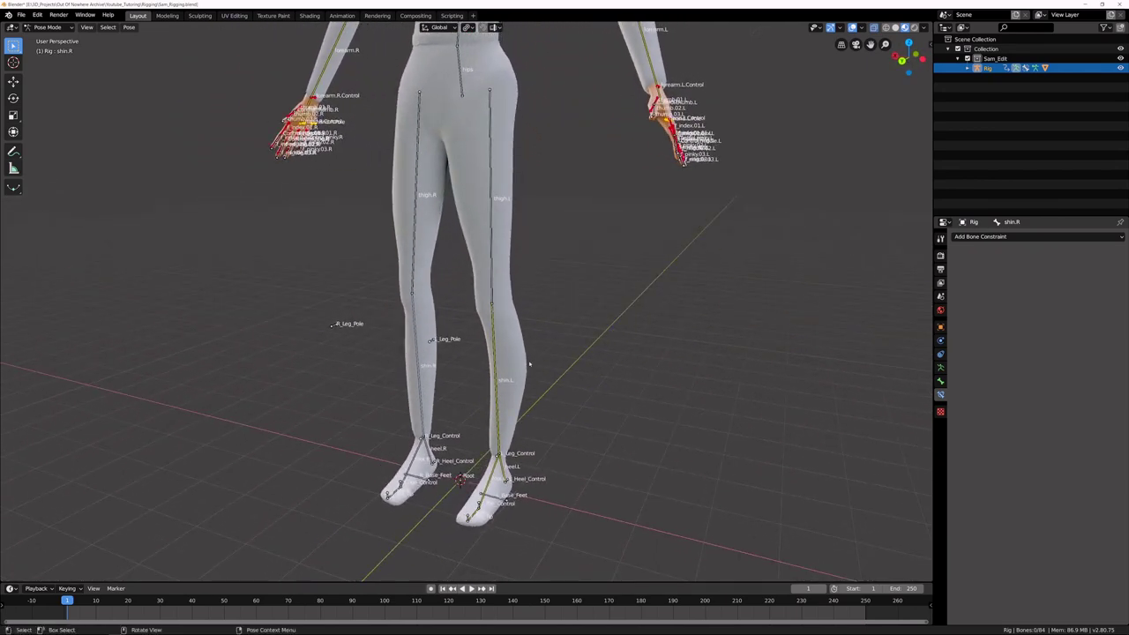